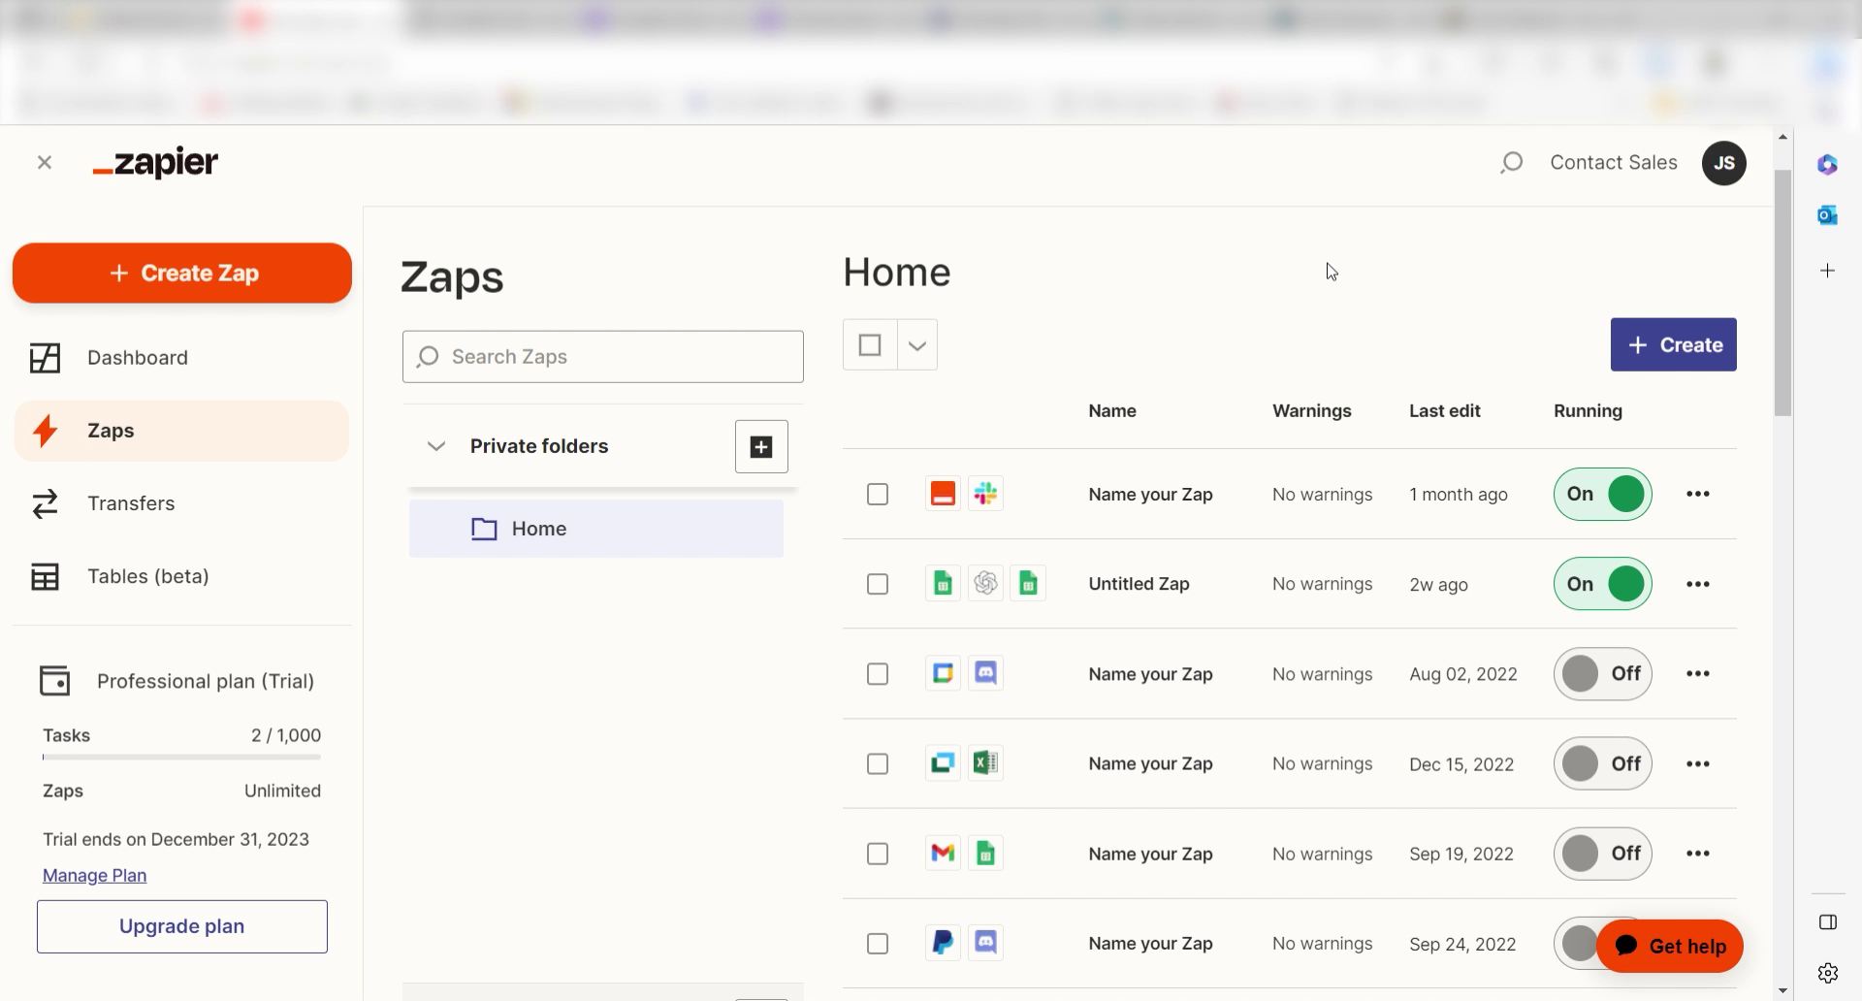
- Create a new Zap with Google Forms as the trigger app and New Form Response as its event
left_click(279, 275)
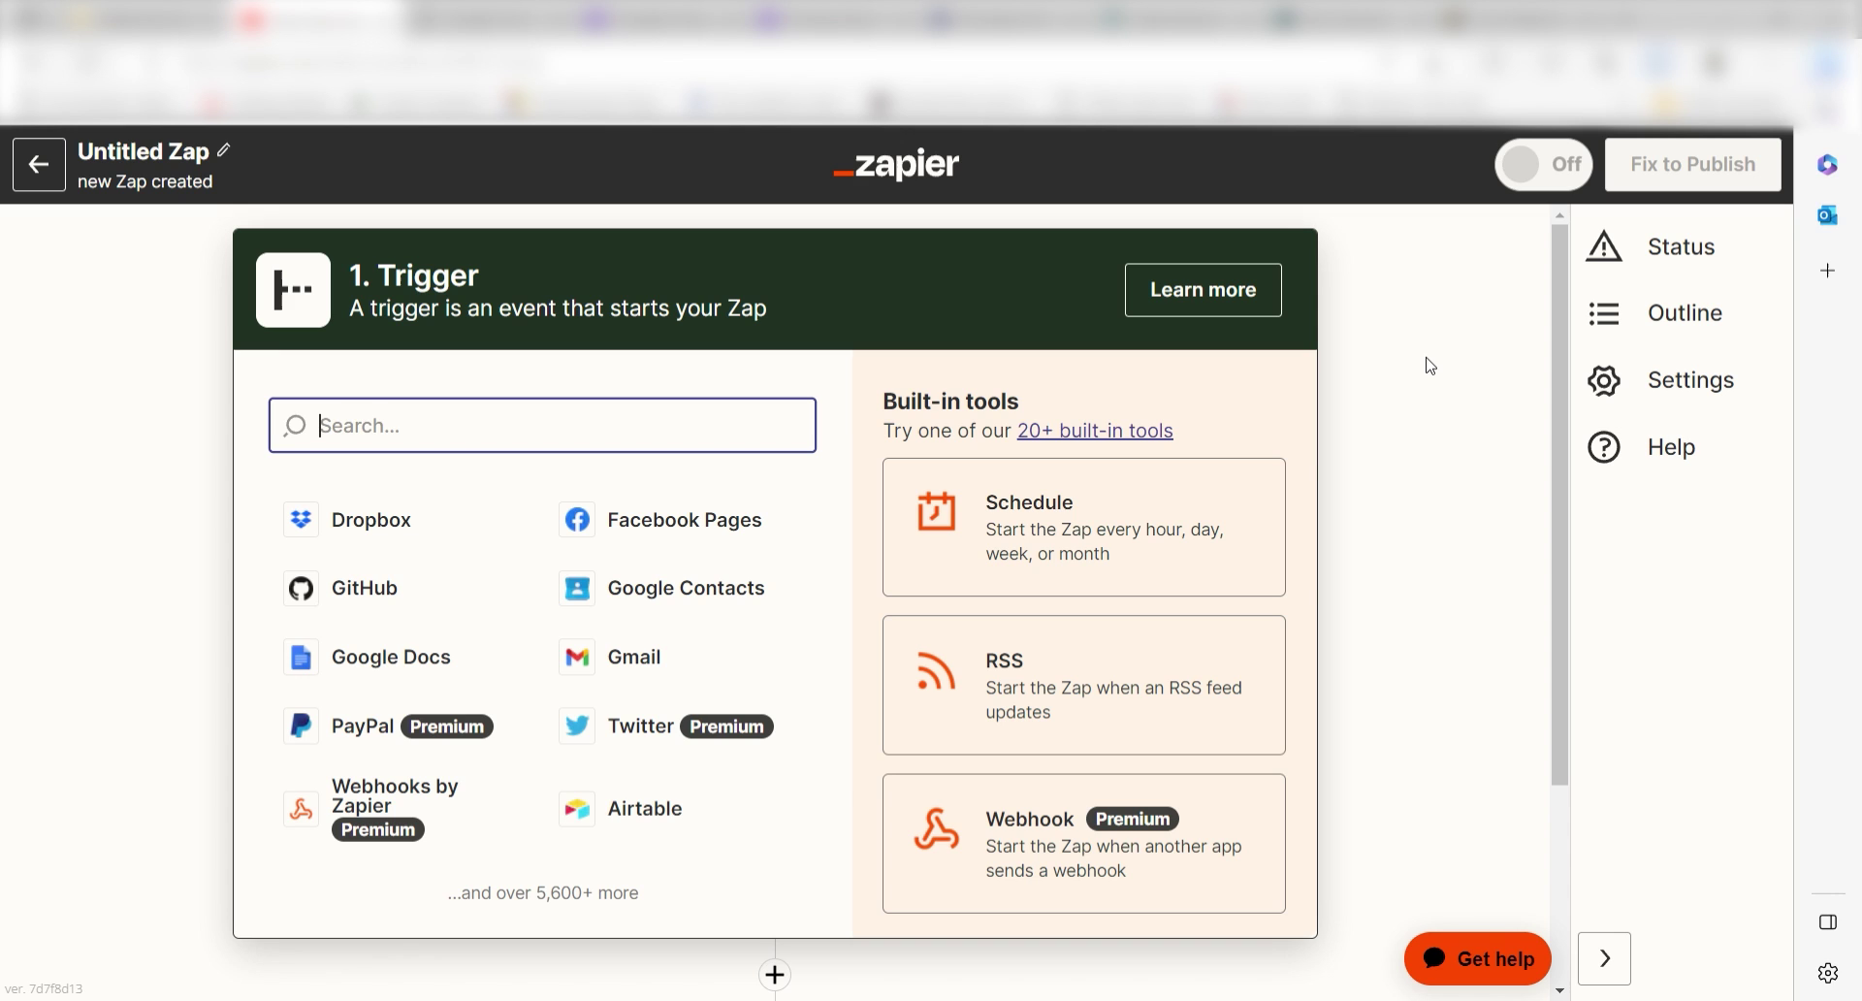
type("google forms")
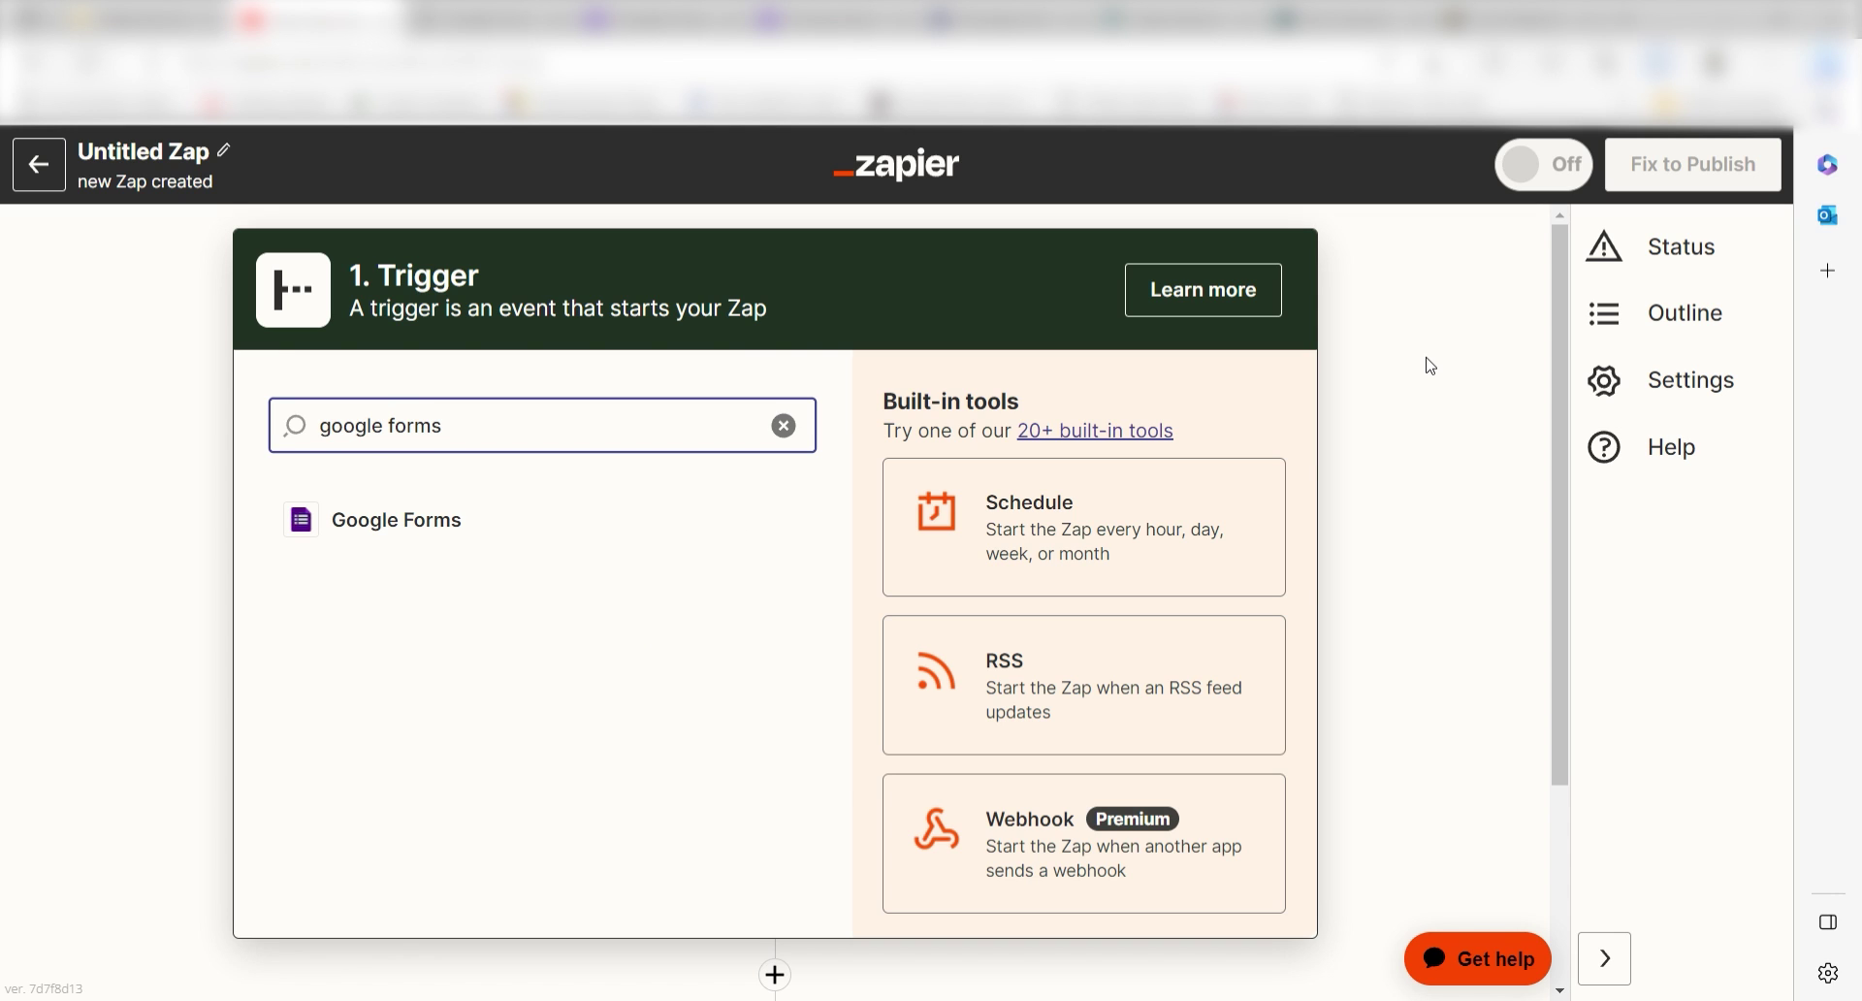
left_click(644, 520)
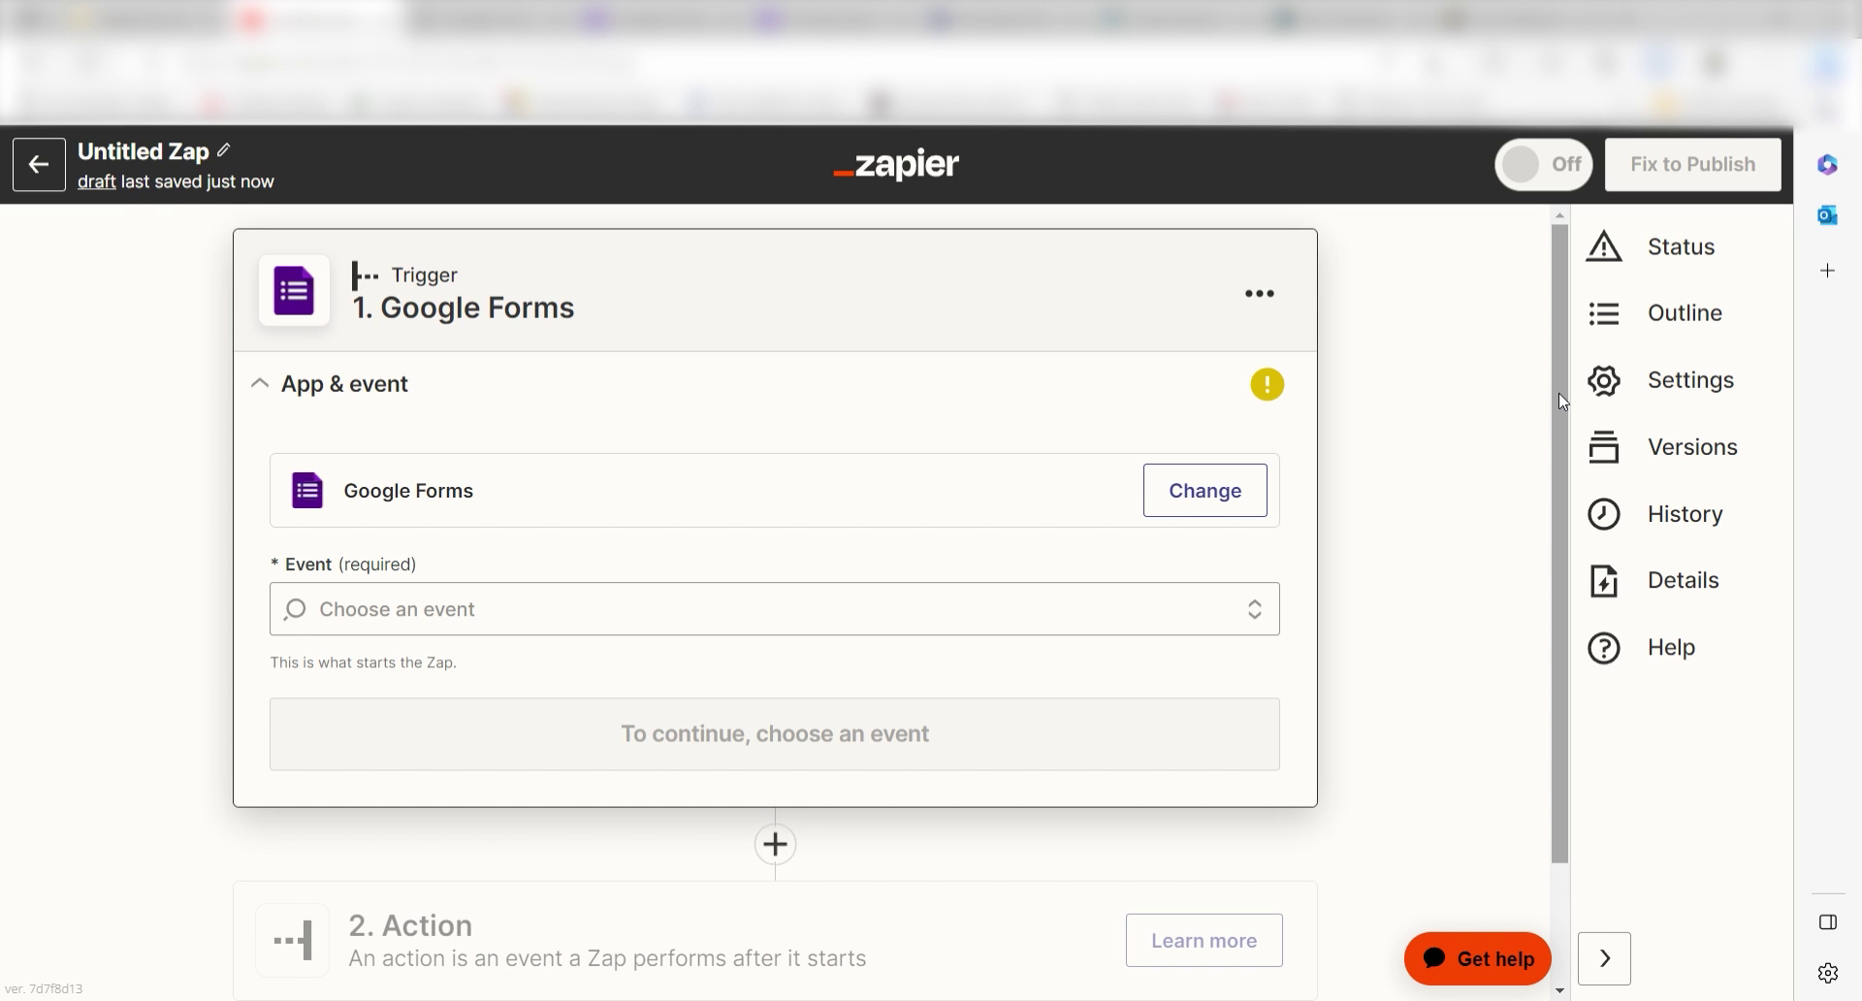
left_click(1250, 587)
left_click(1168, 554)
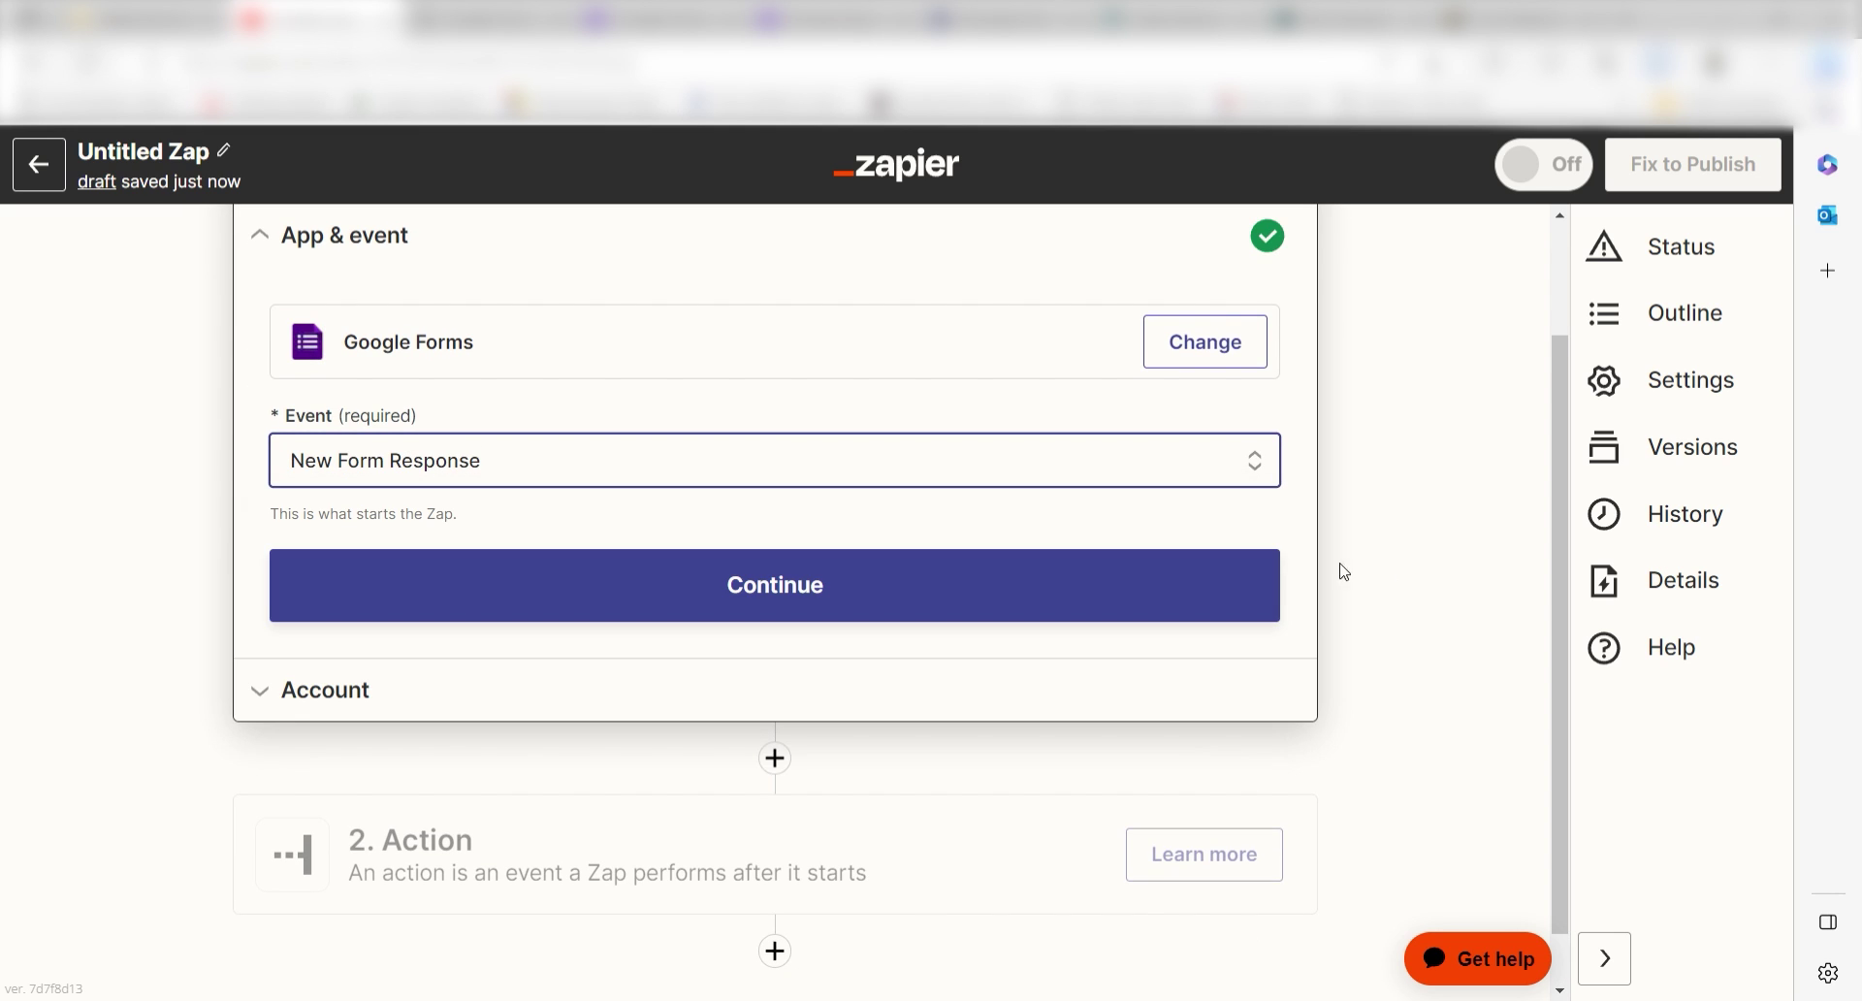
left_click(1155, 581)
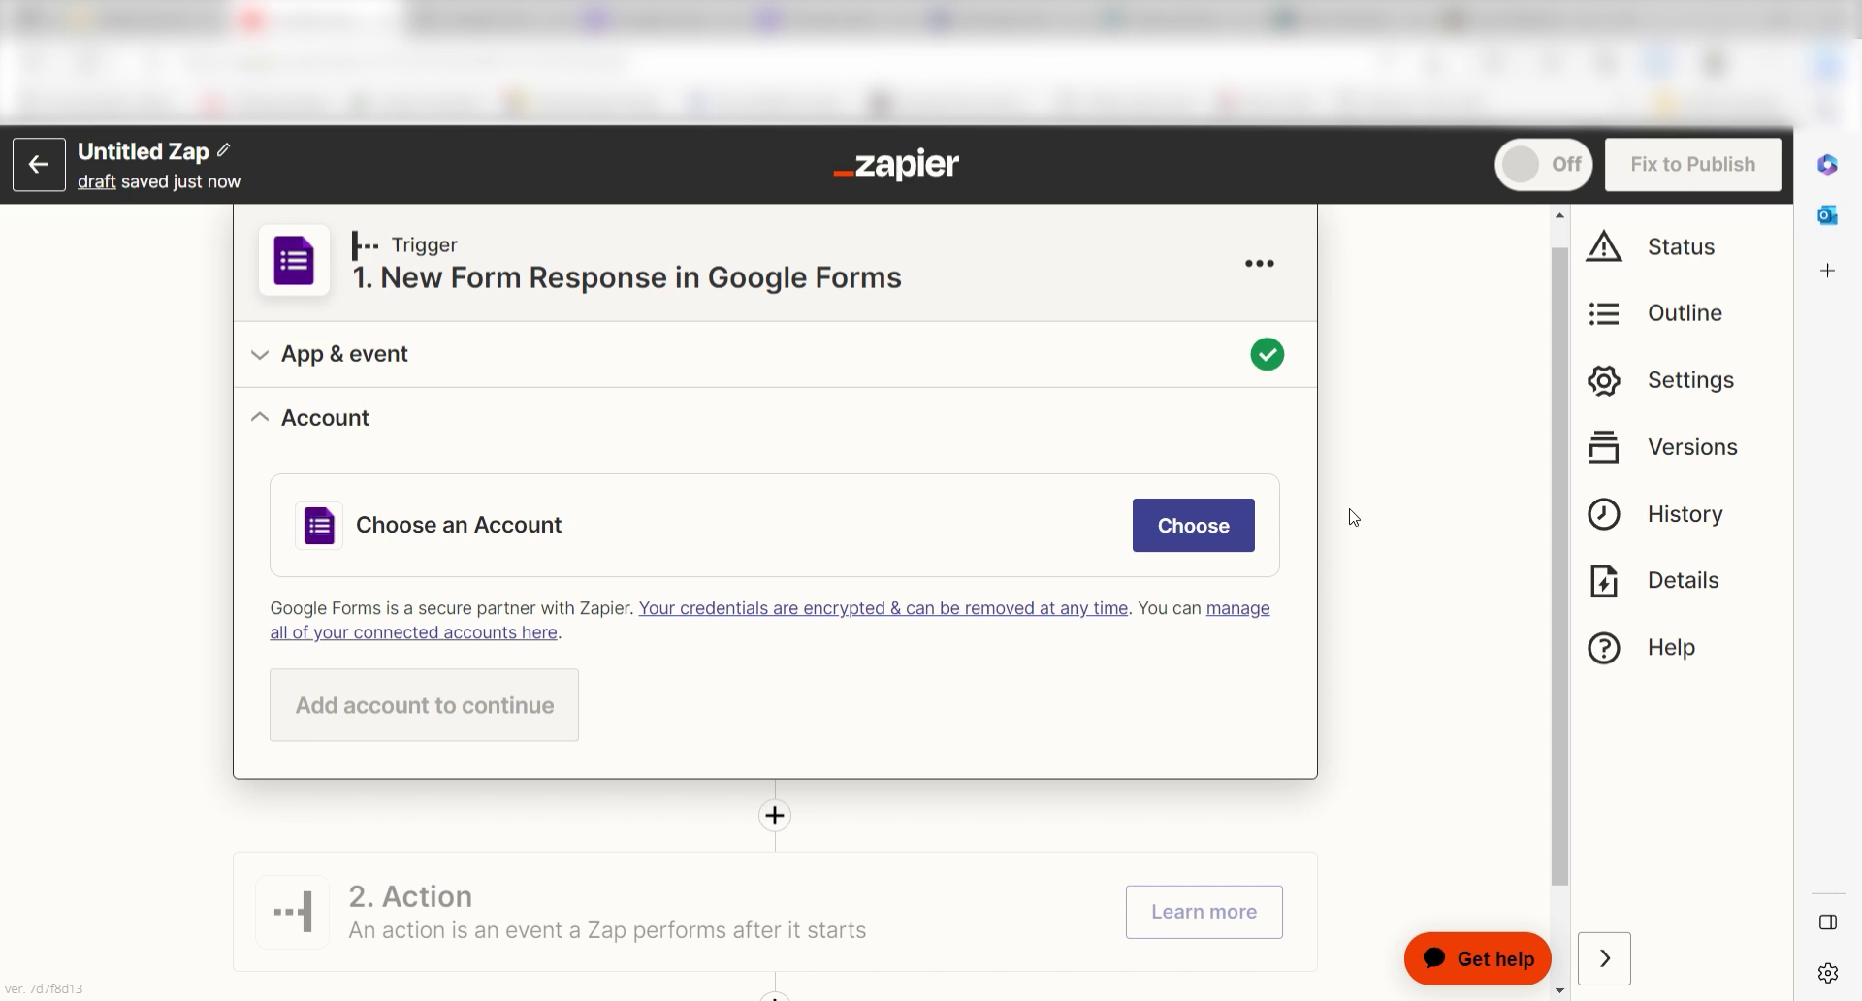
- Connect the Google Forms account to the trigger, allowing Zapier to access the Google account
left_click(1239, 524)
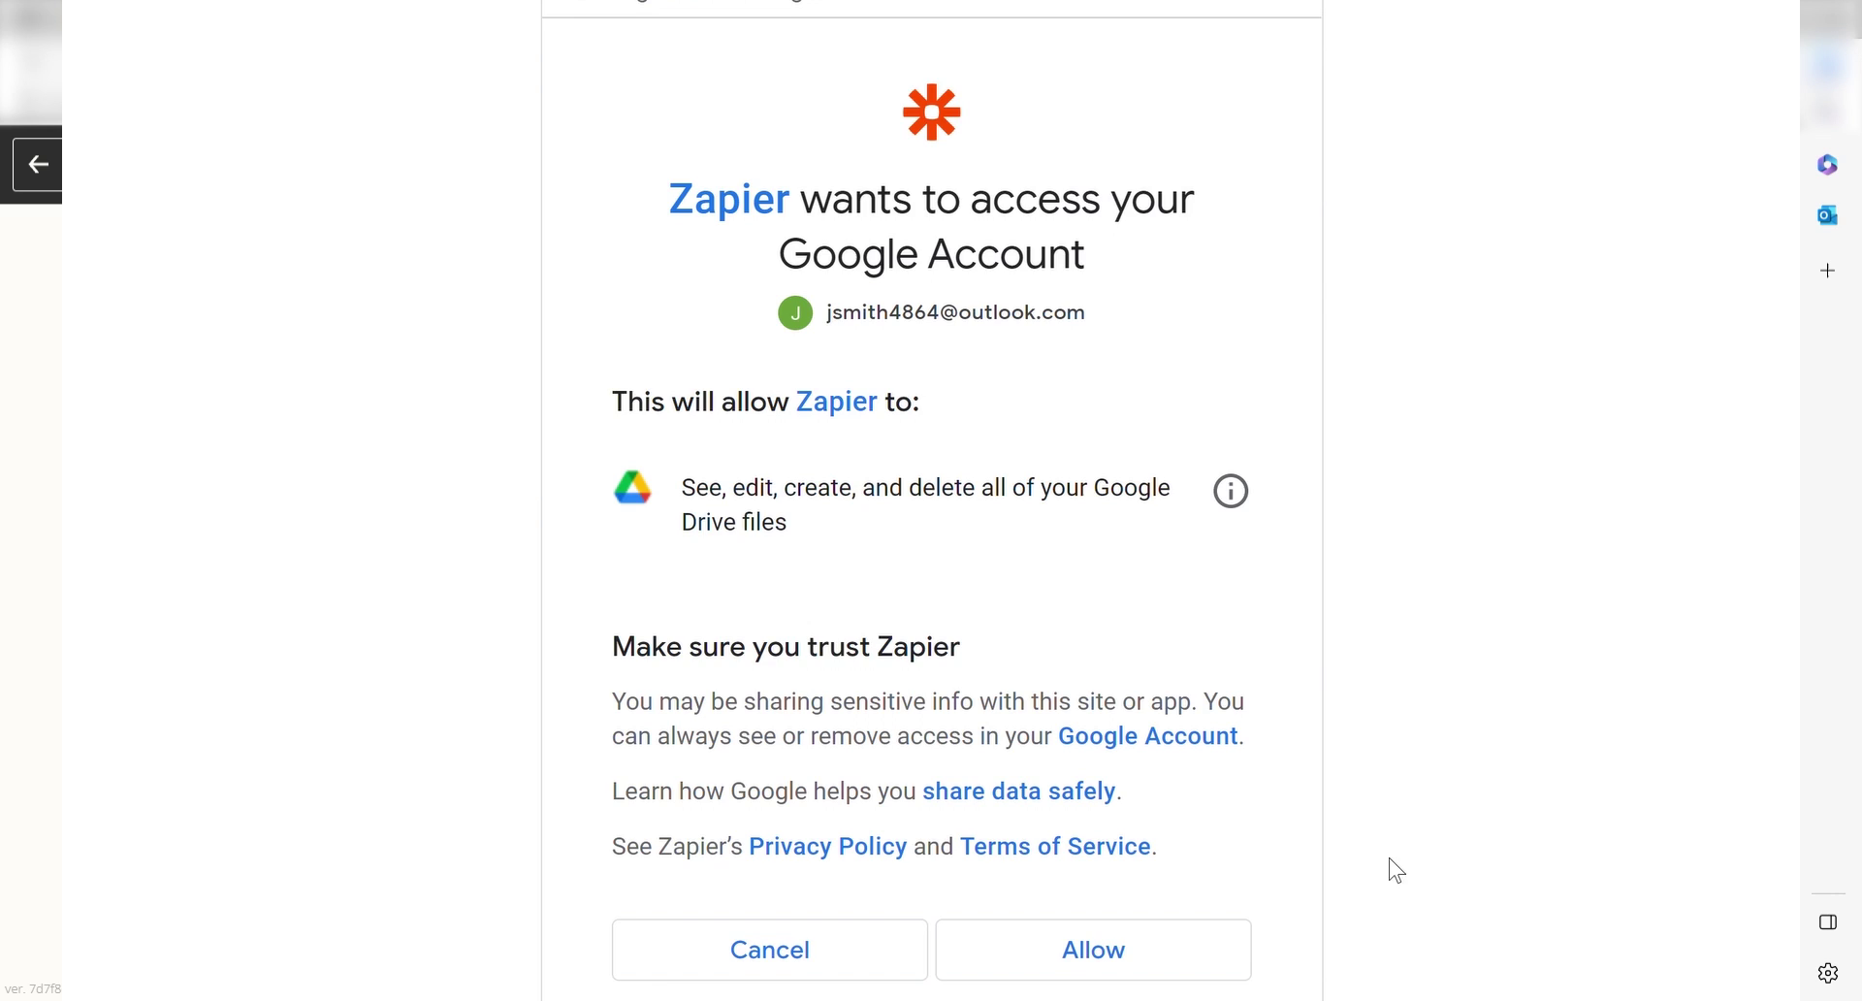
left_click(1115, 956)
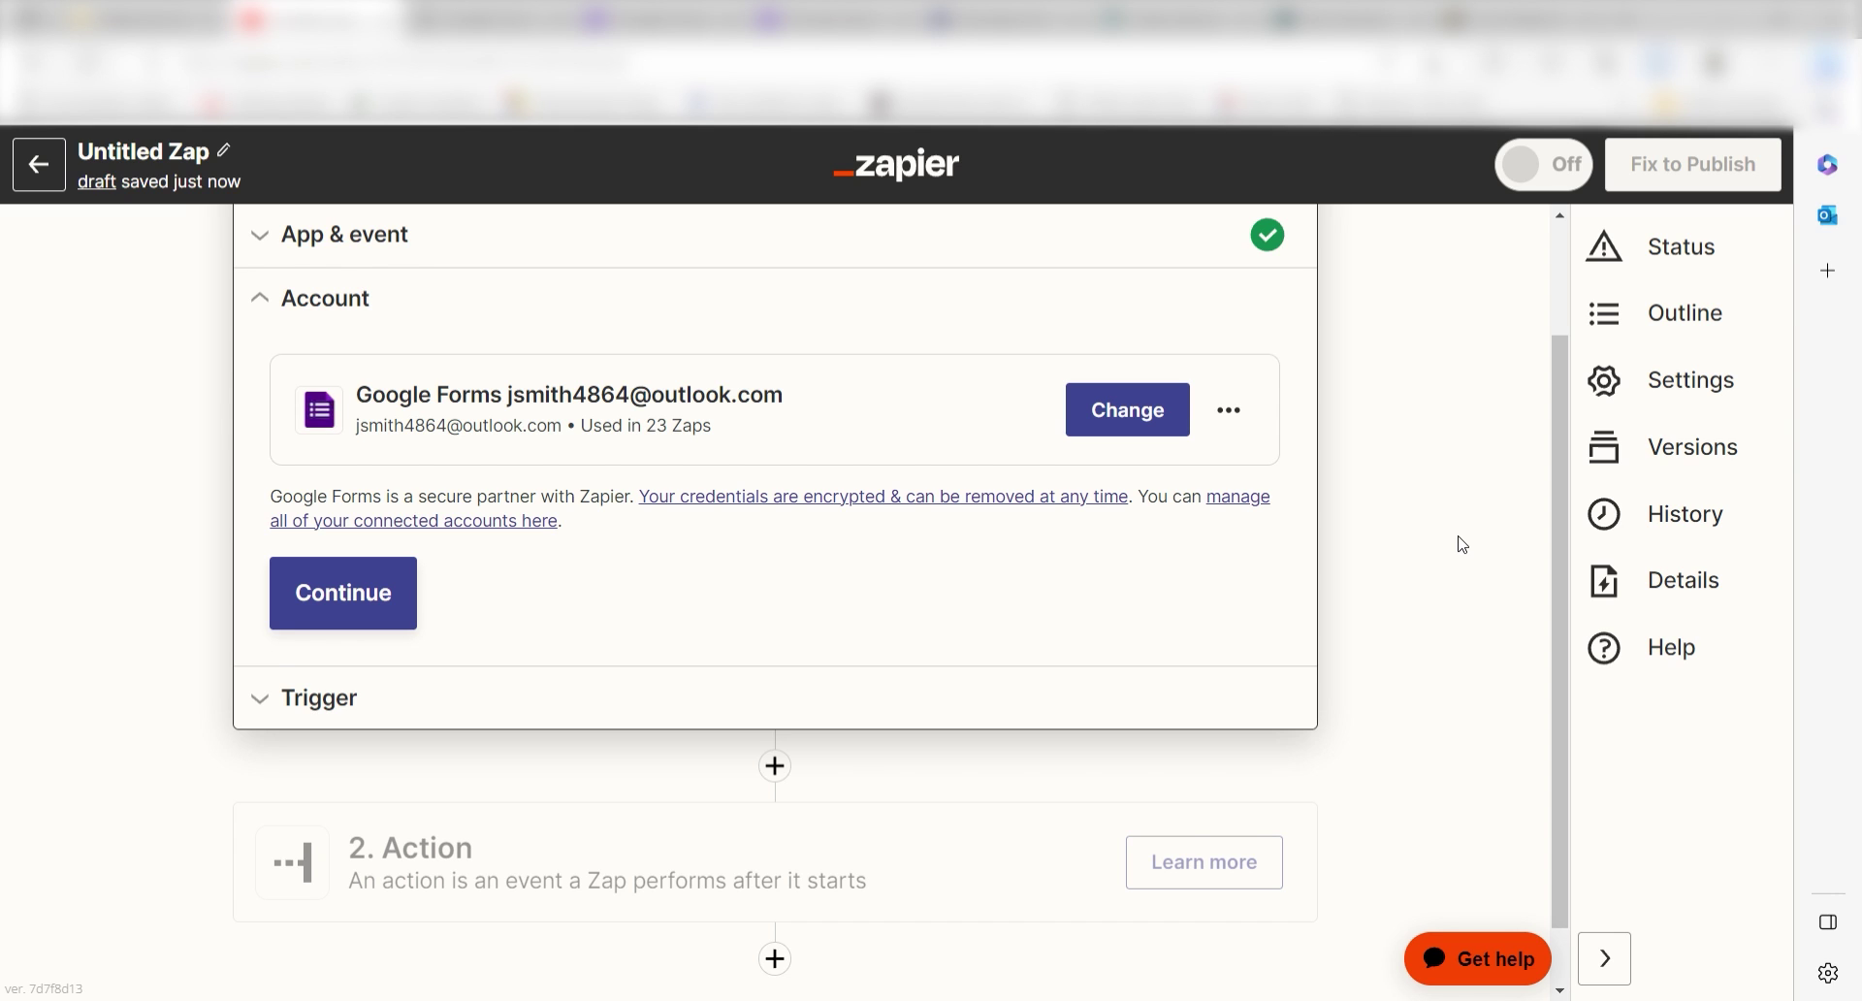
left_click(400, 611)
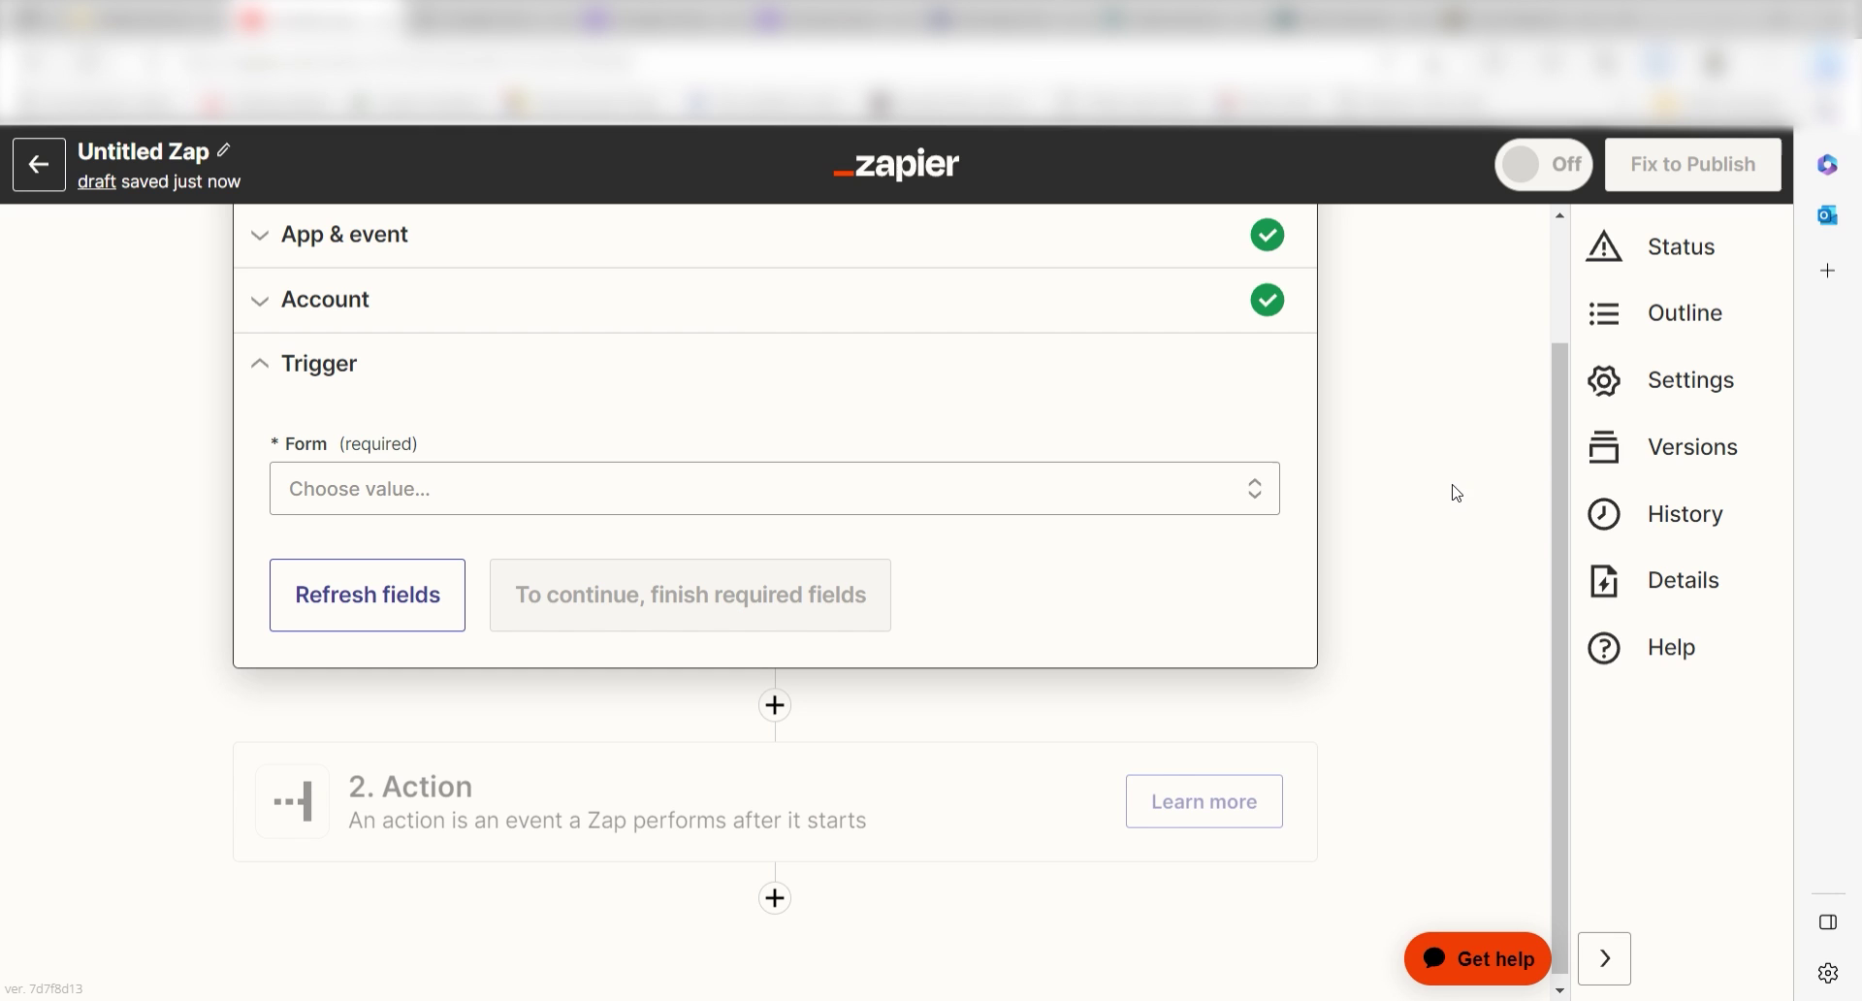
- Choose the Prompt Questions form as the form that the trigger watches
left_click(921, 489)
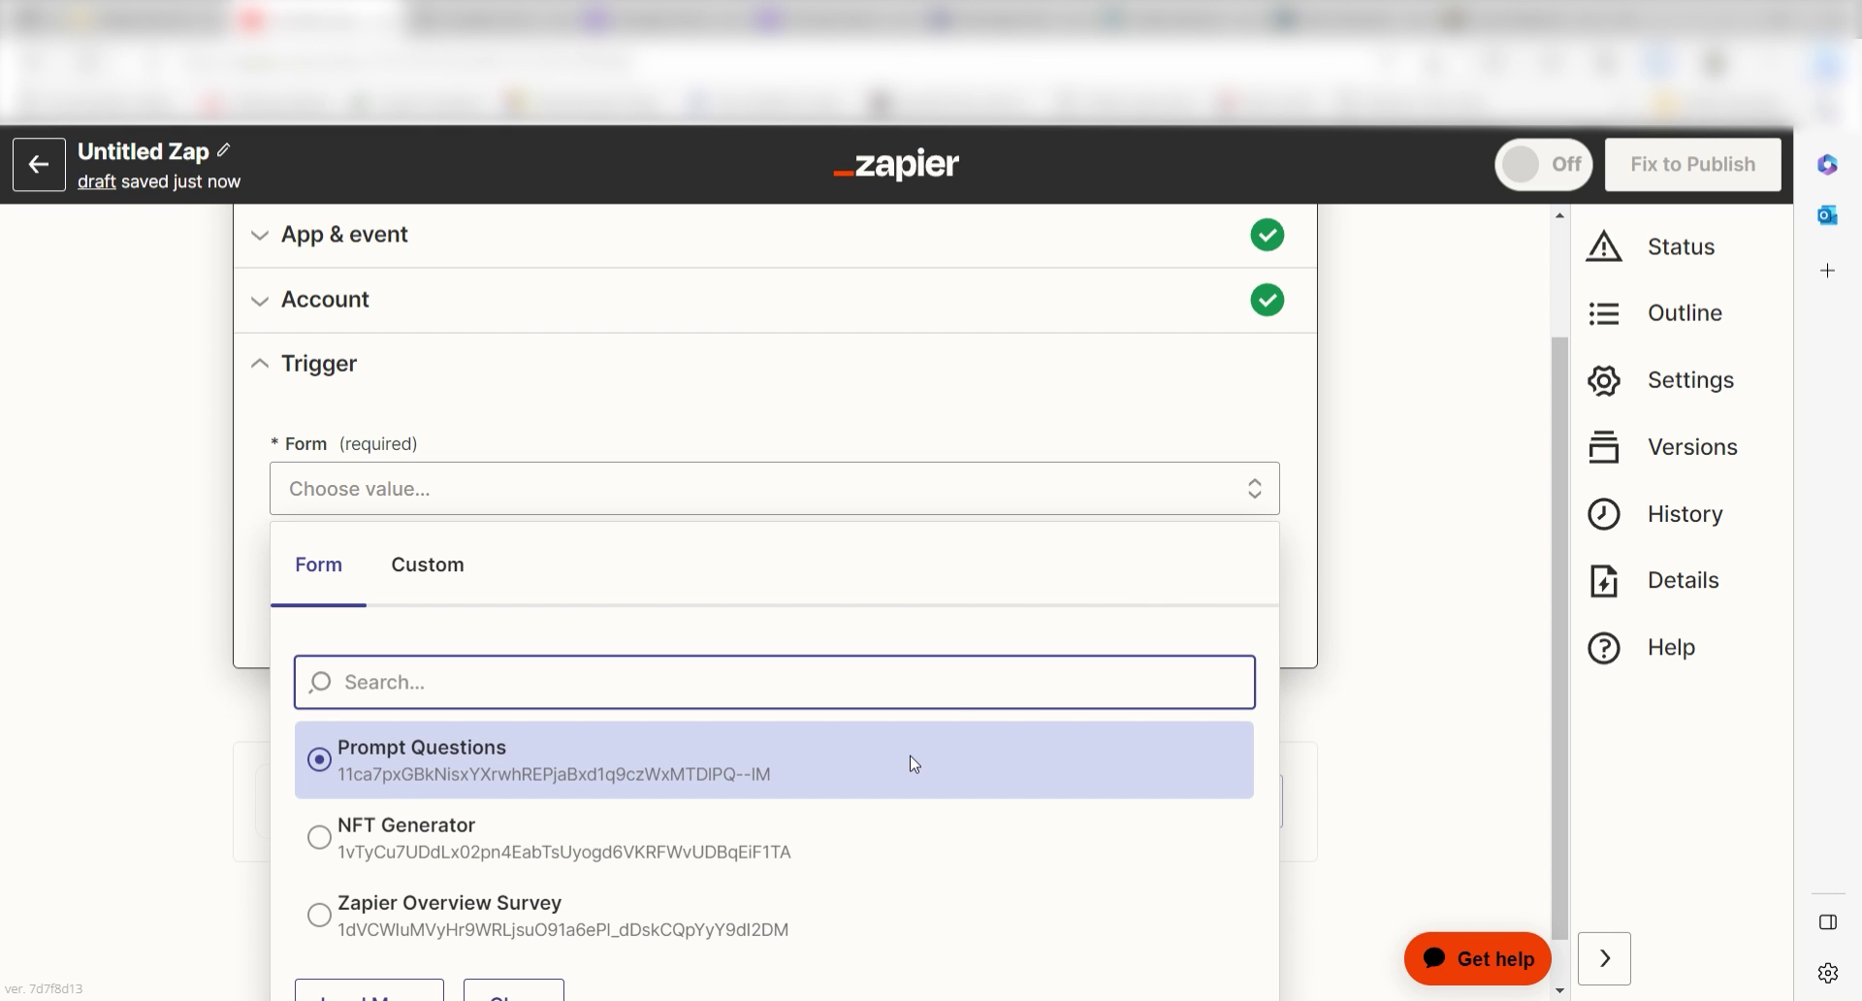
left_click(914, 764)
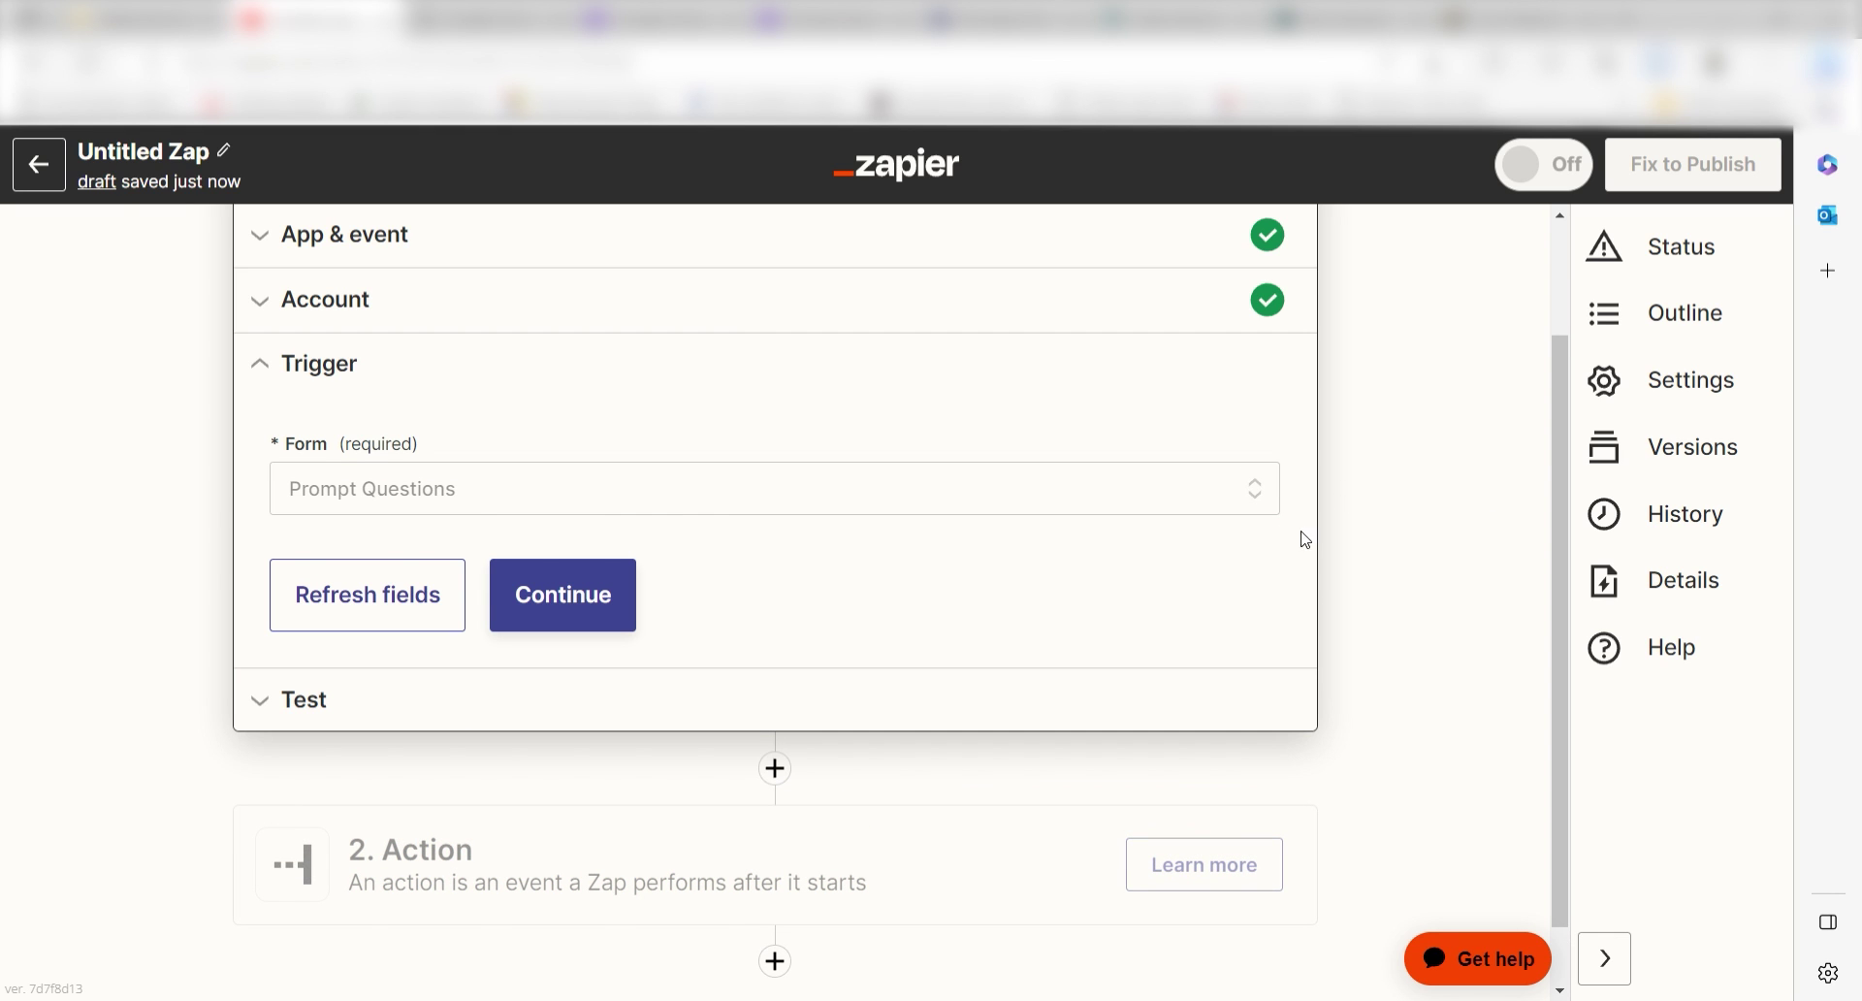
left_click(626, 596)
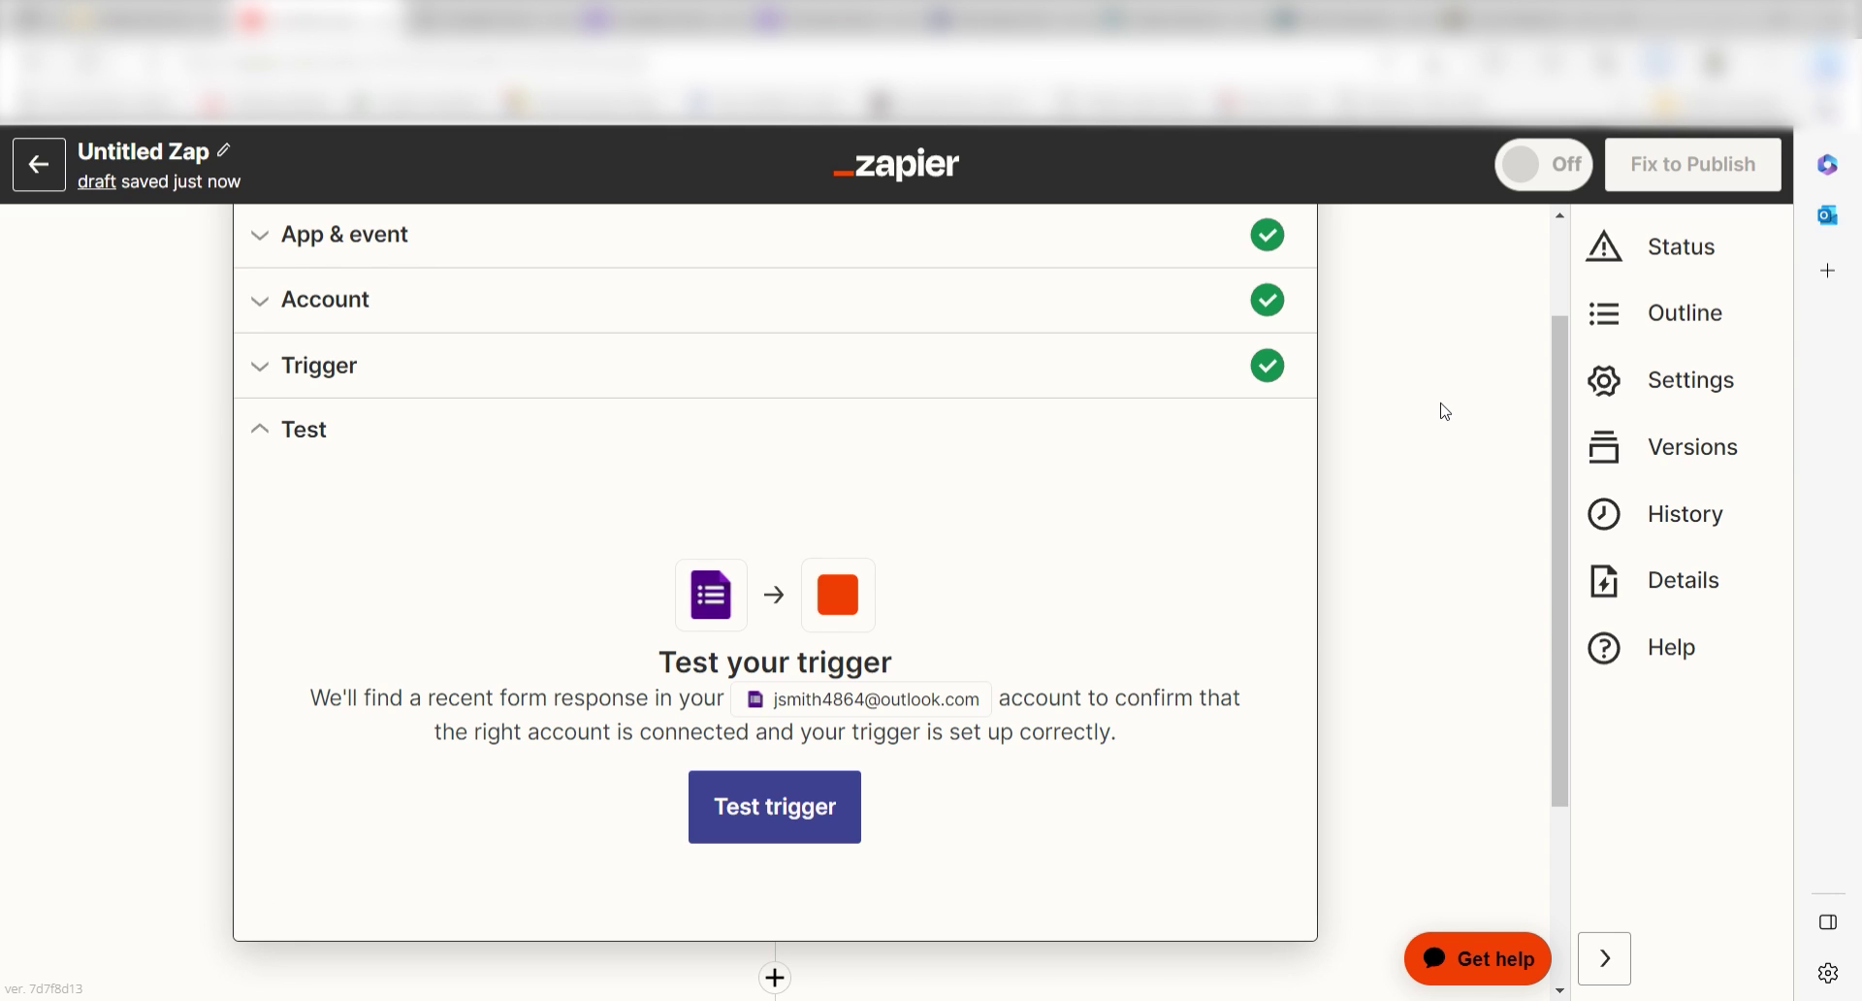
- Test the Google Forms trigger and continue to the action step with the found form response
left_click(779, 832)
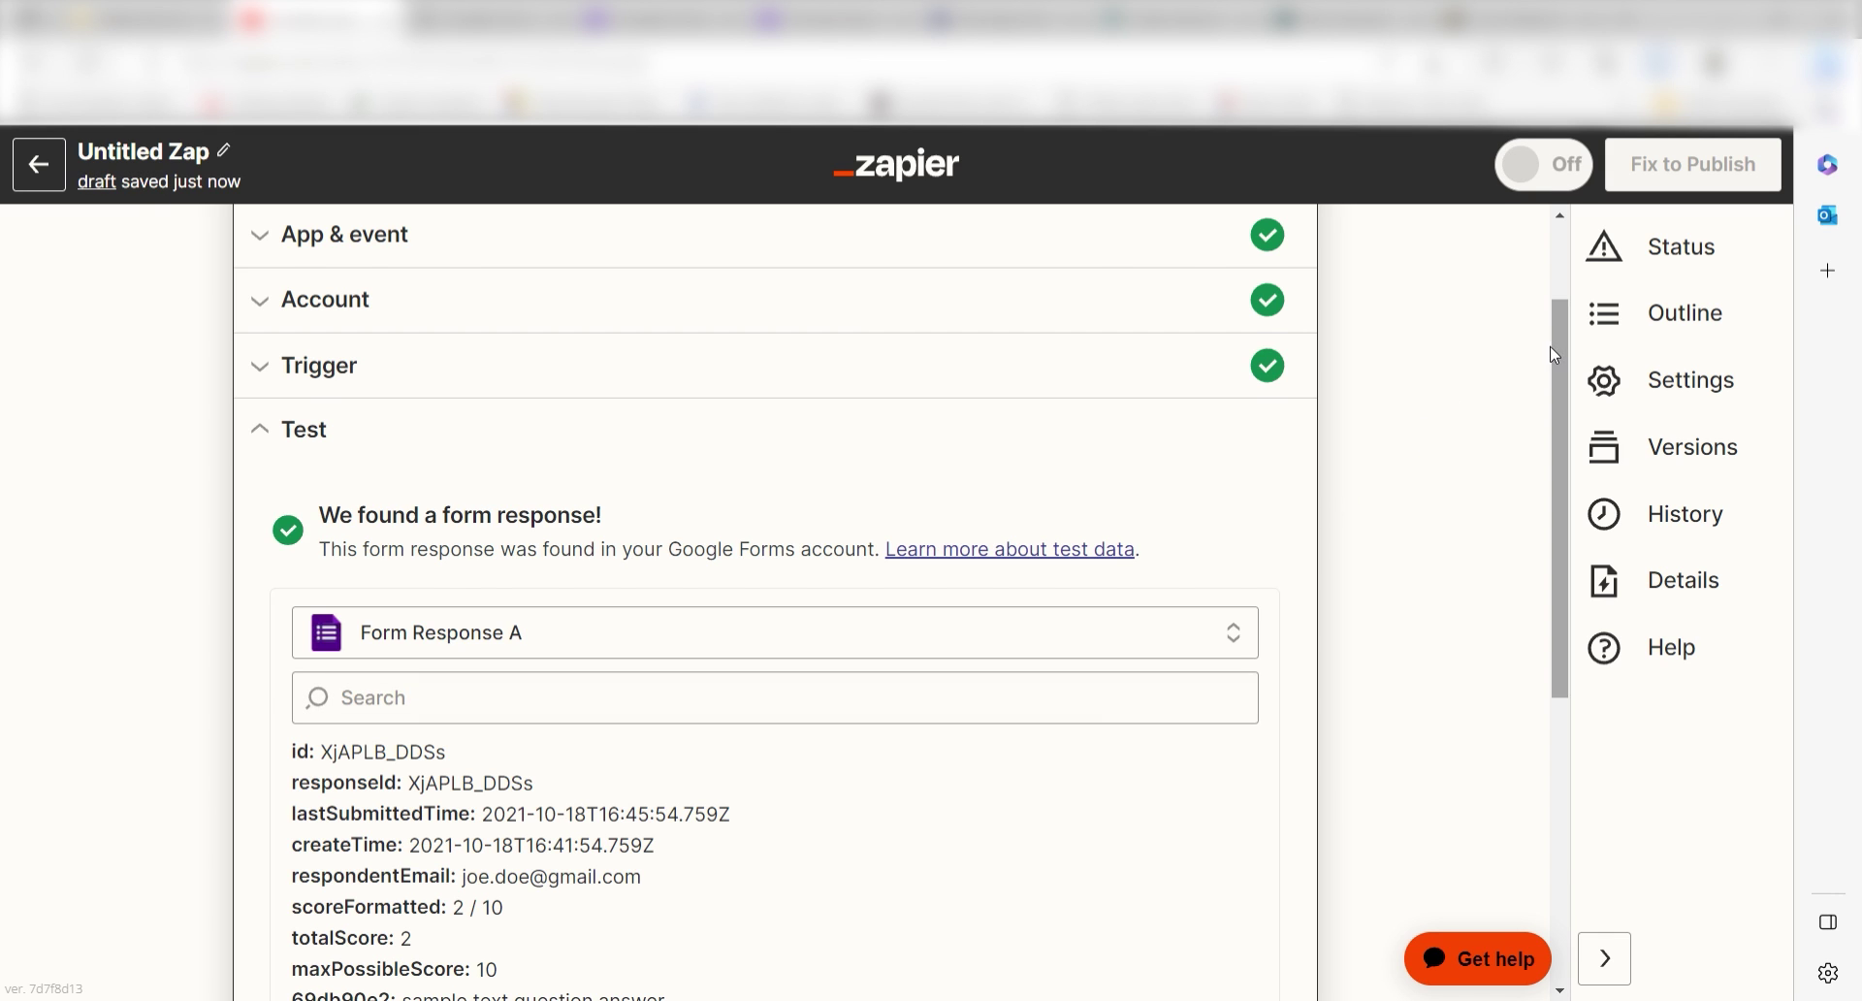
left_click_drag(1555, 355, 1562, 465)
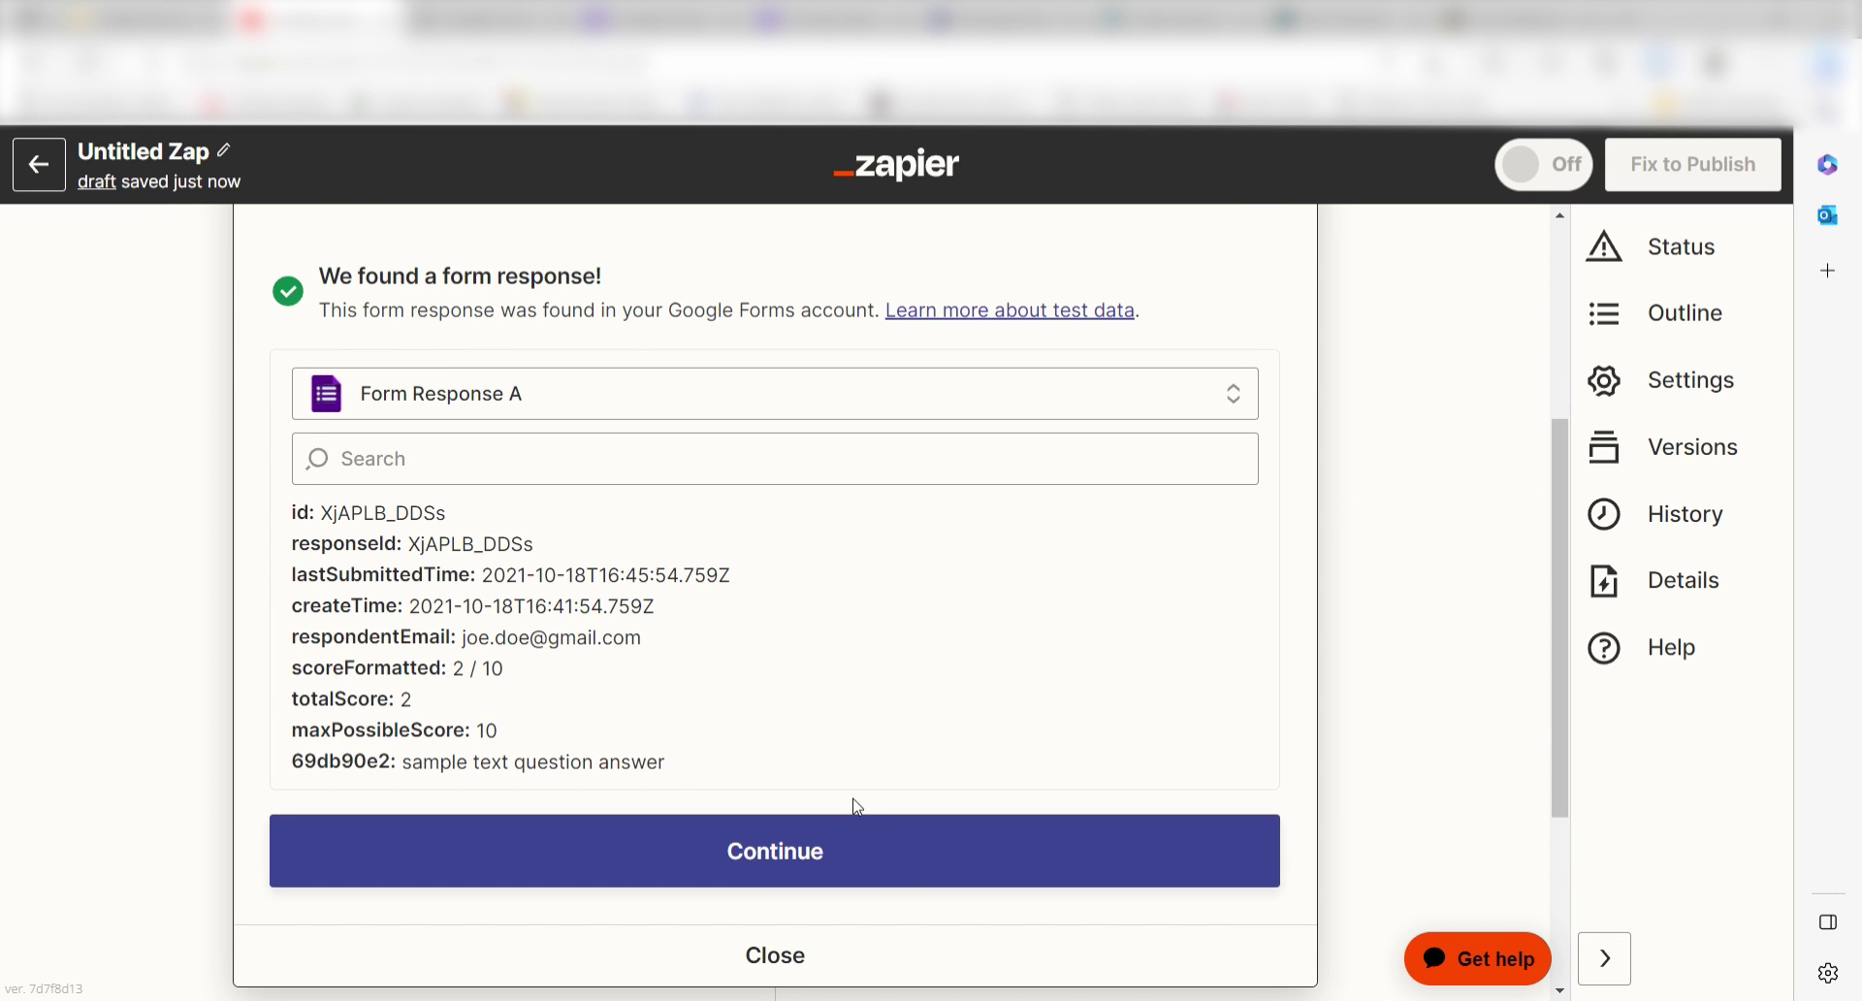
left_click(811, 853)
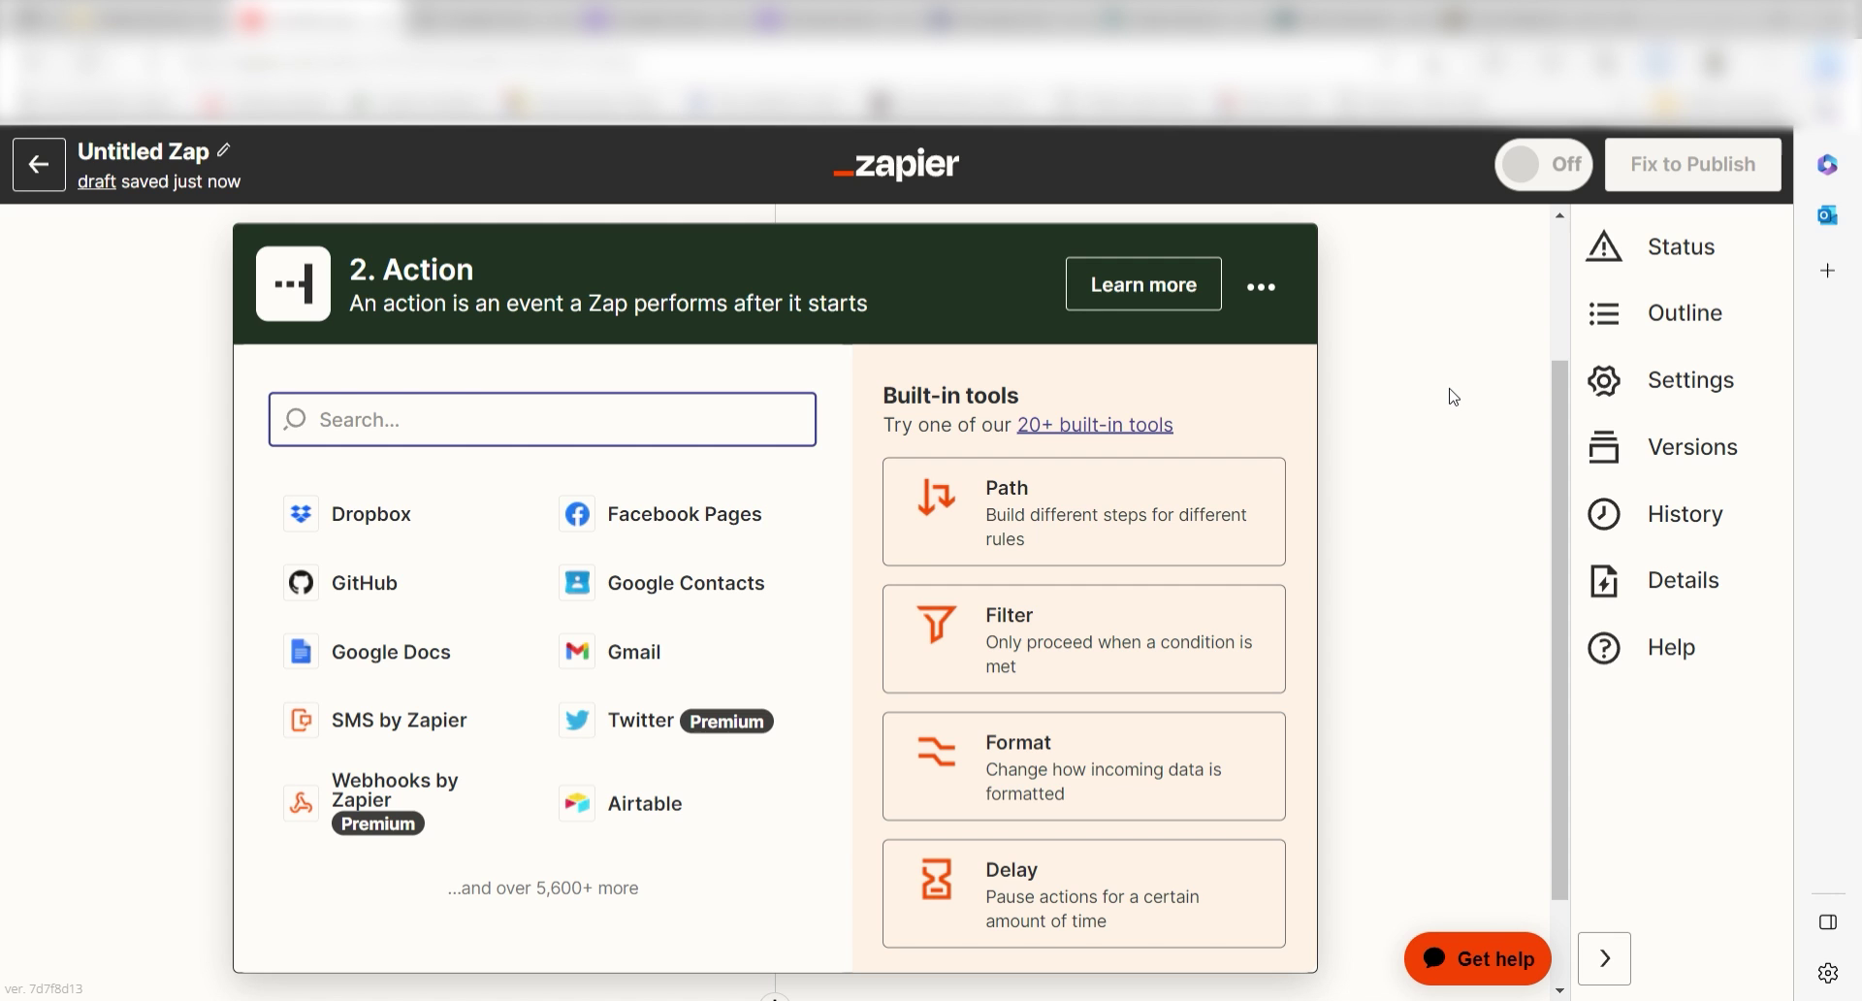
- Set the second step to OpenAI (GPT-3 & DALL·E) with the Send Prompt event
type("openai")
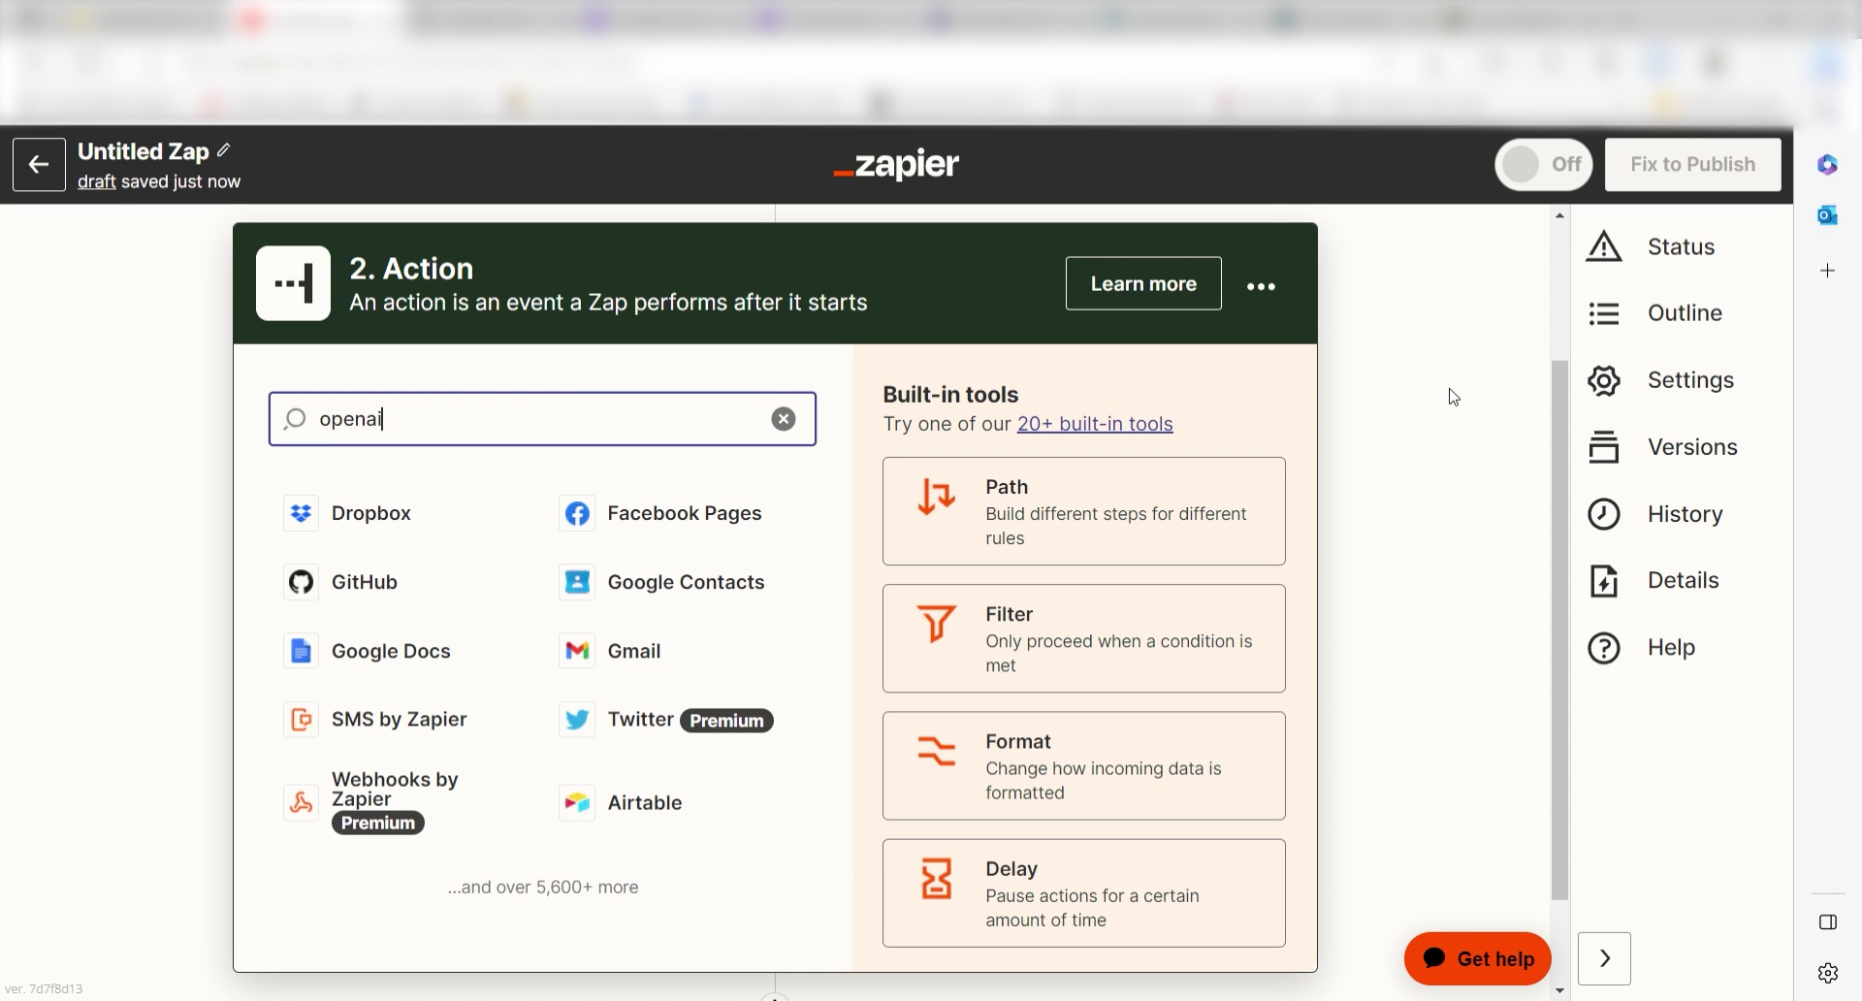
left_click(653, 516)
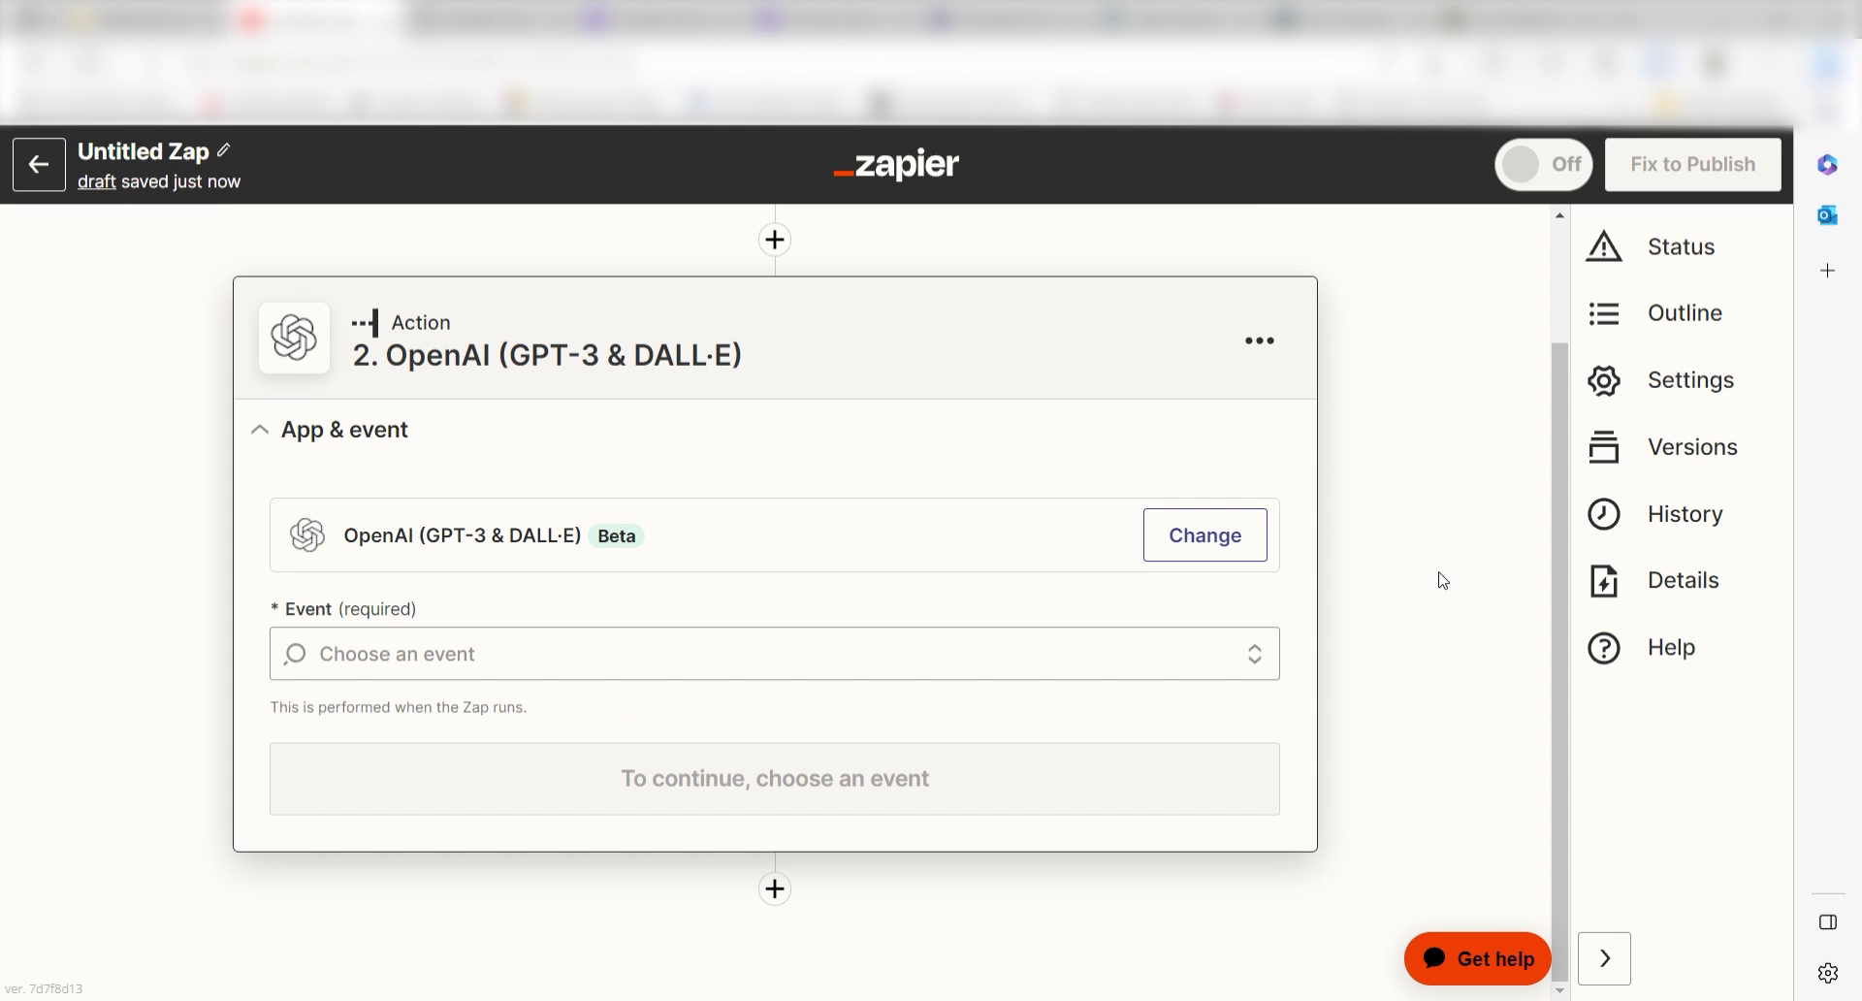
left_click(761, 847)
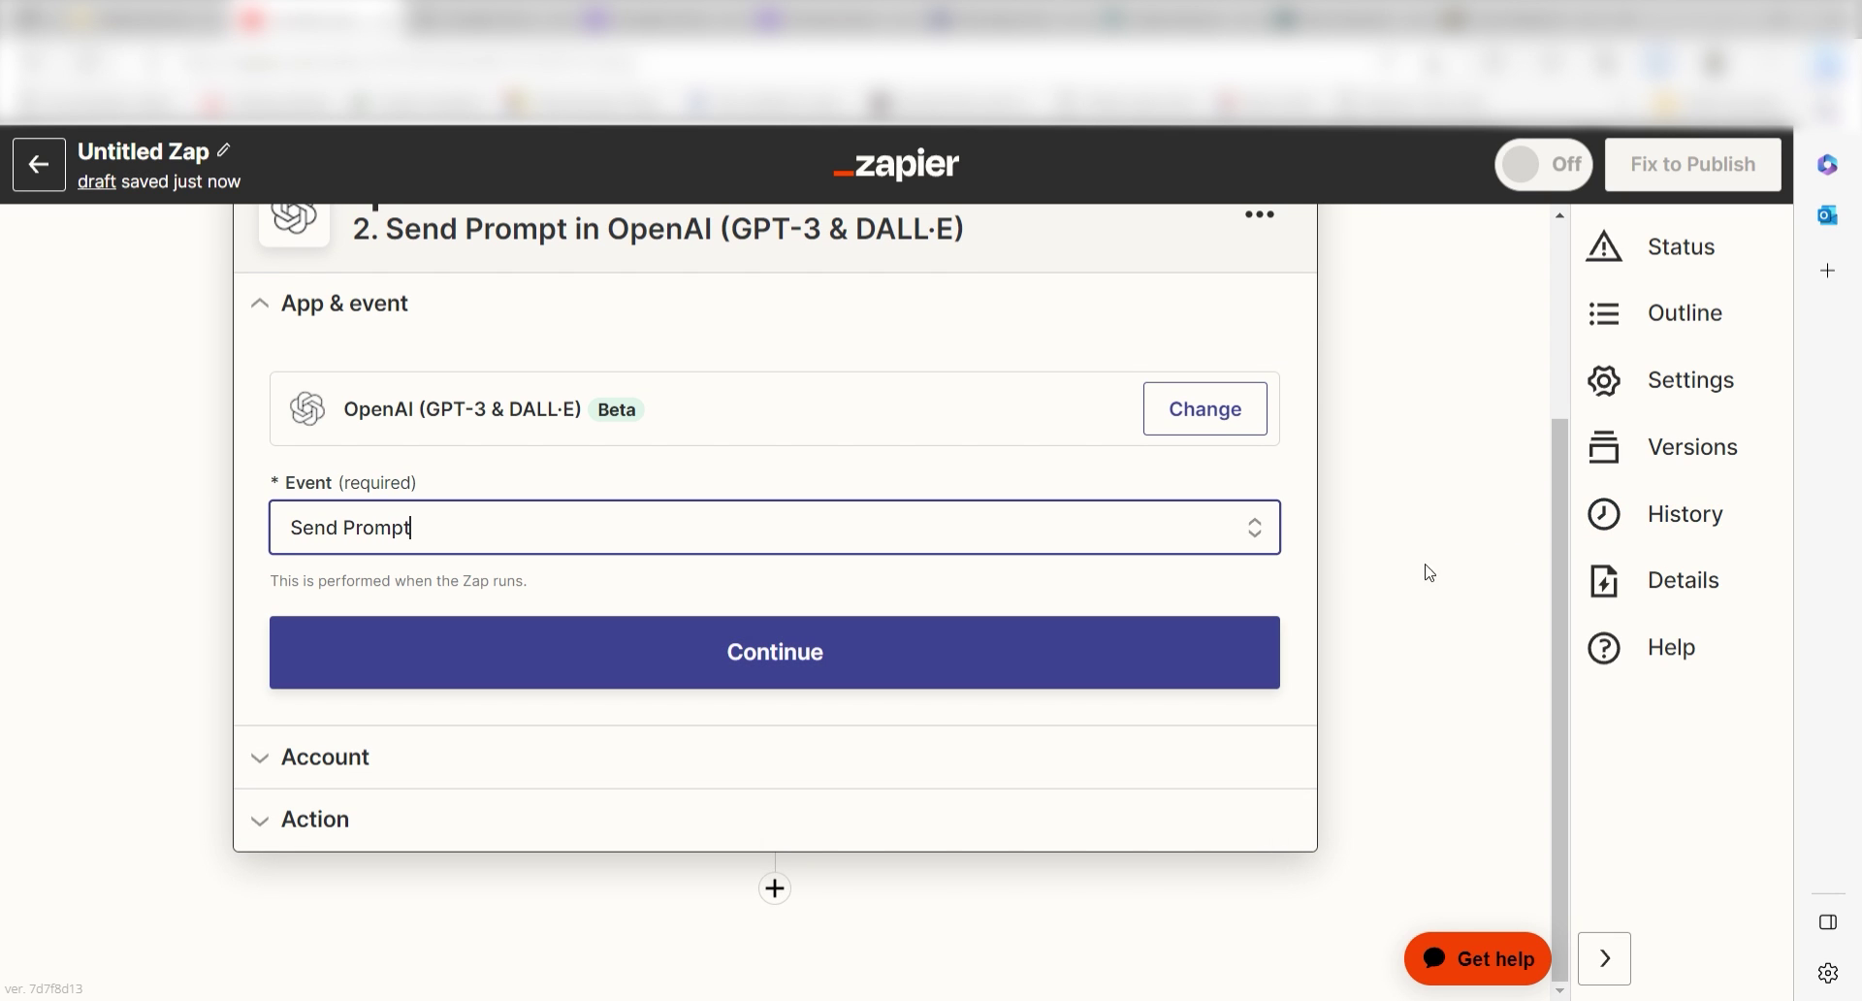
left_click(969, 686)
scroll(1557, 479, "down", 1)
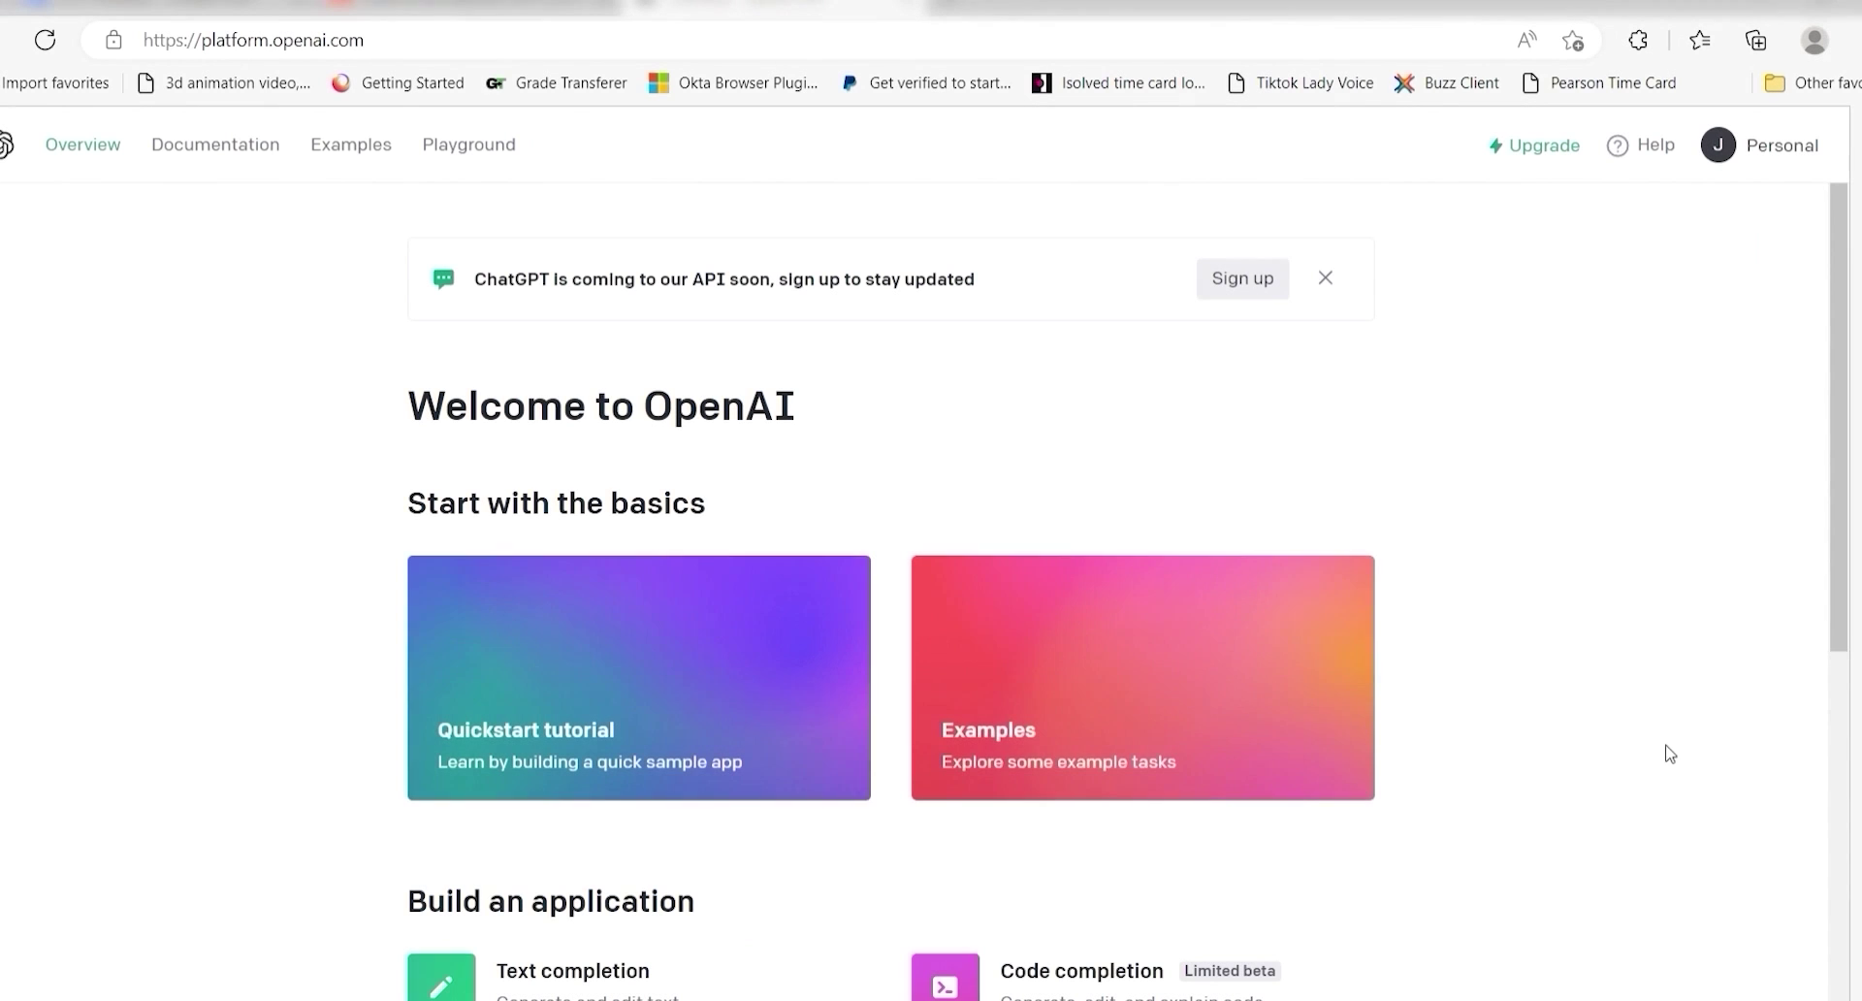
- Generate a new secret API key in the OpenAI account and copy it
left_click(1780, 146)
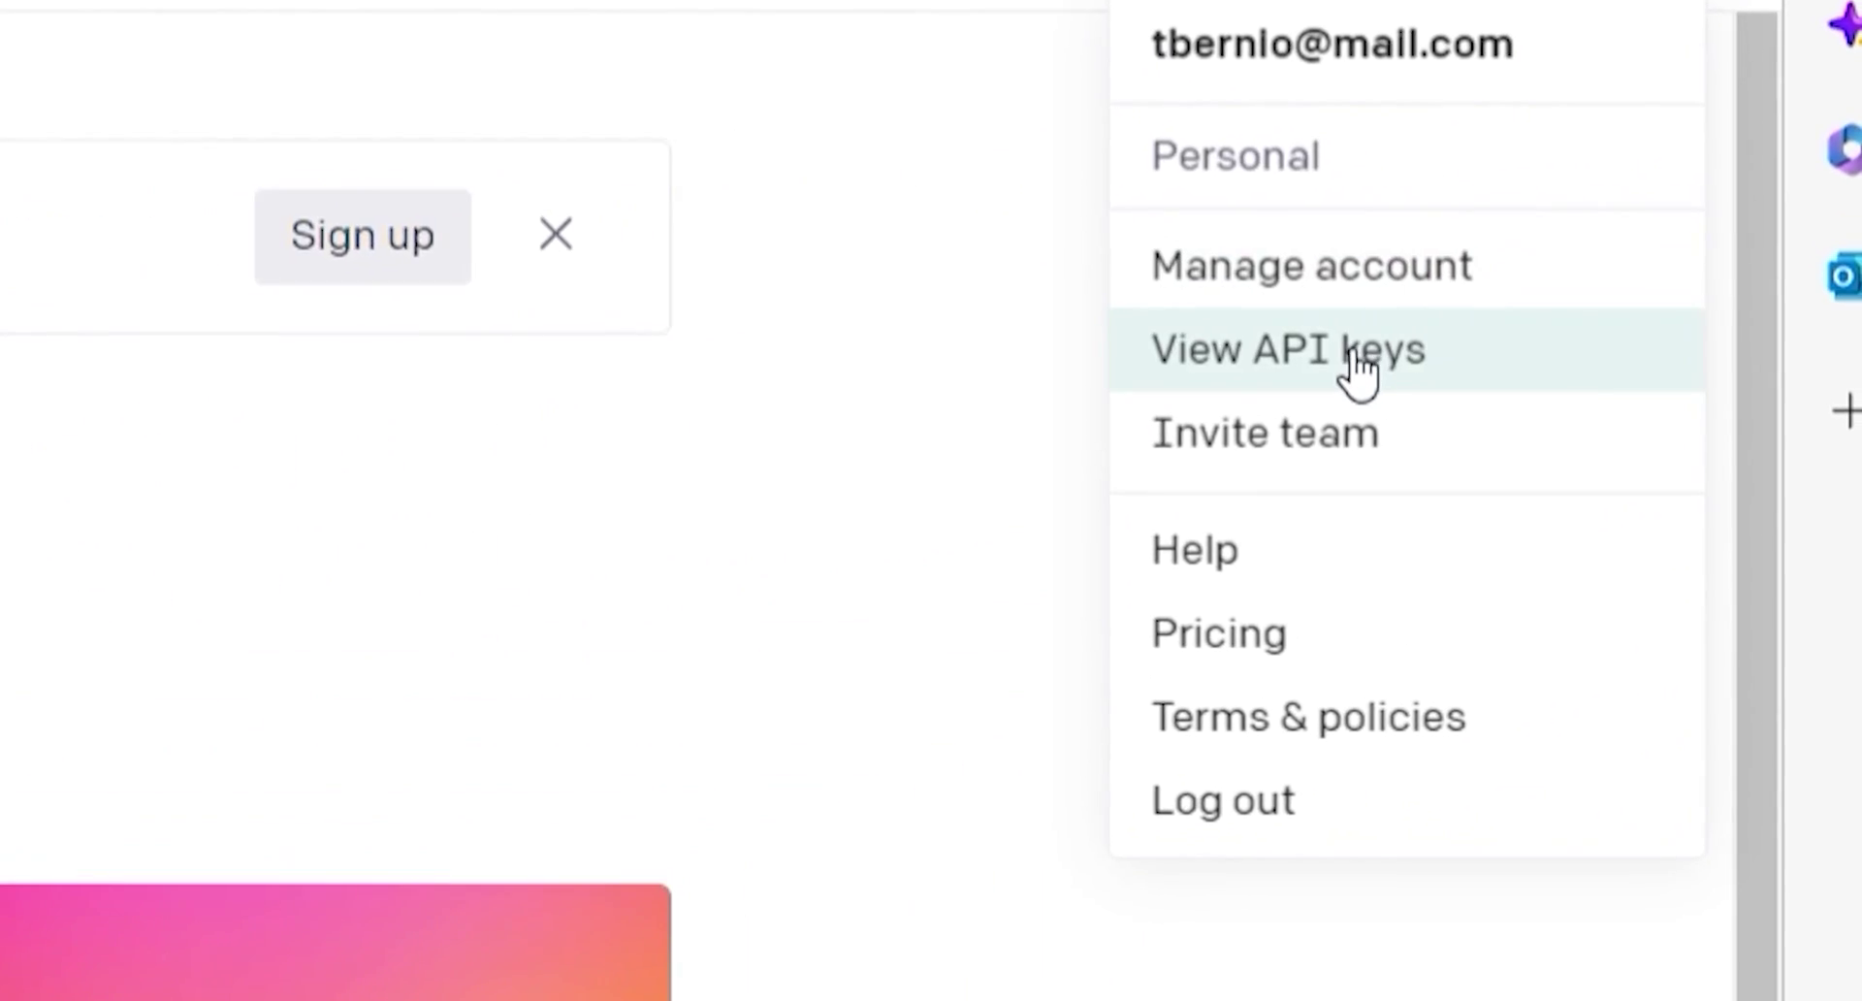
left_click(1611, 329)
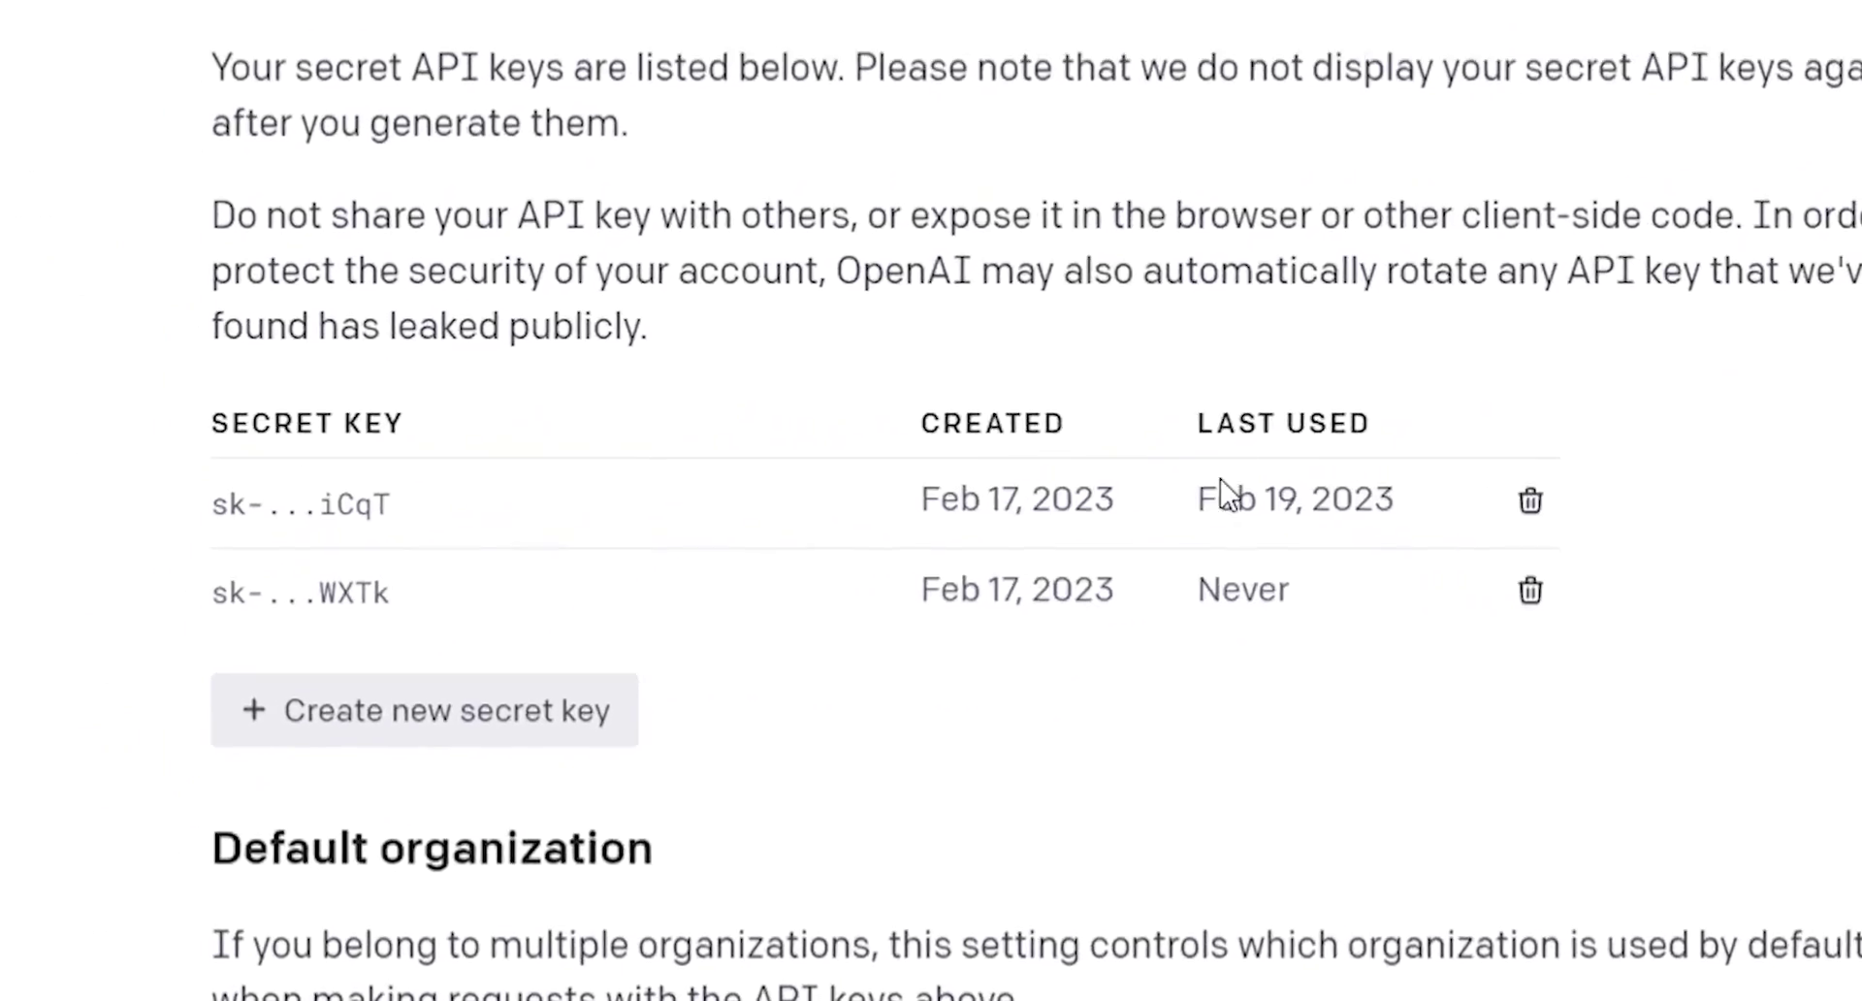
left_click(475, 694)
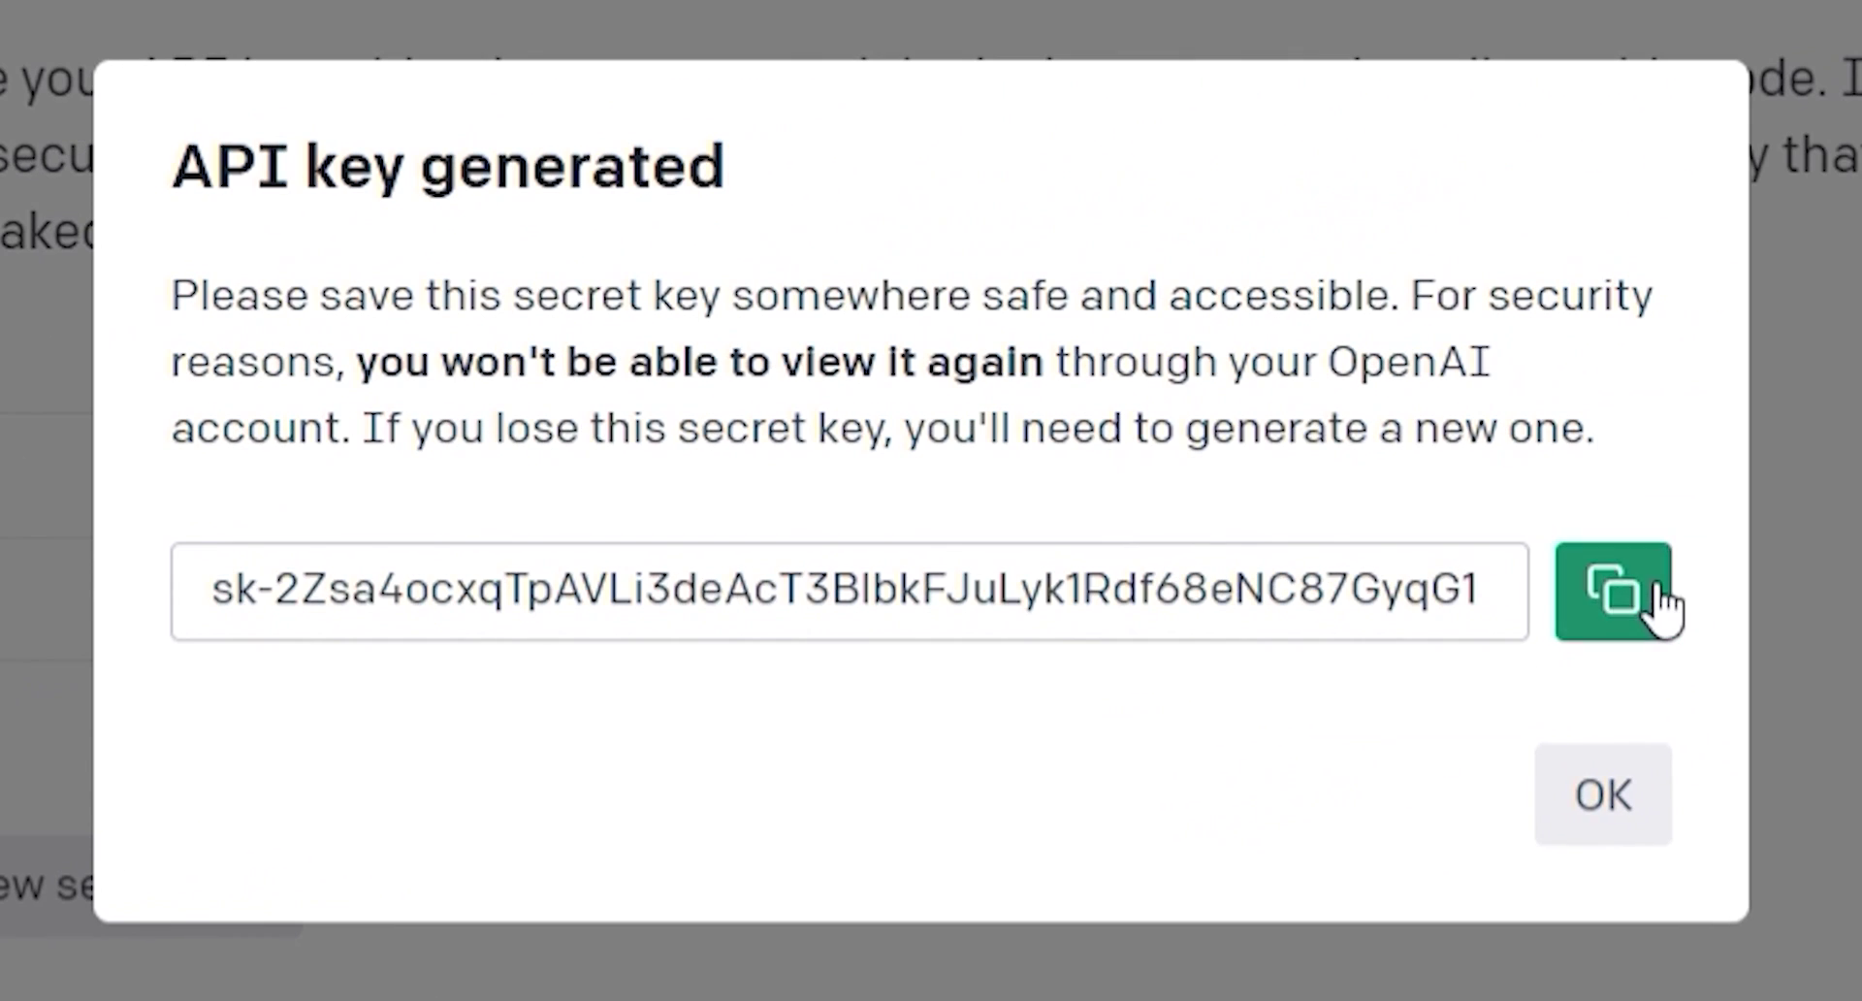
left_click(1660, 593)
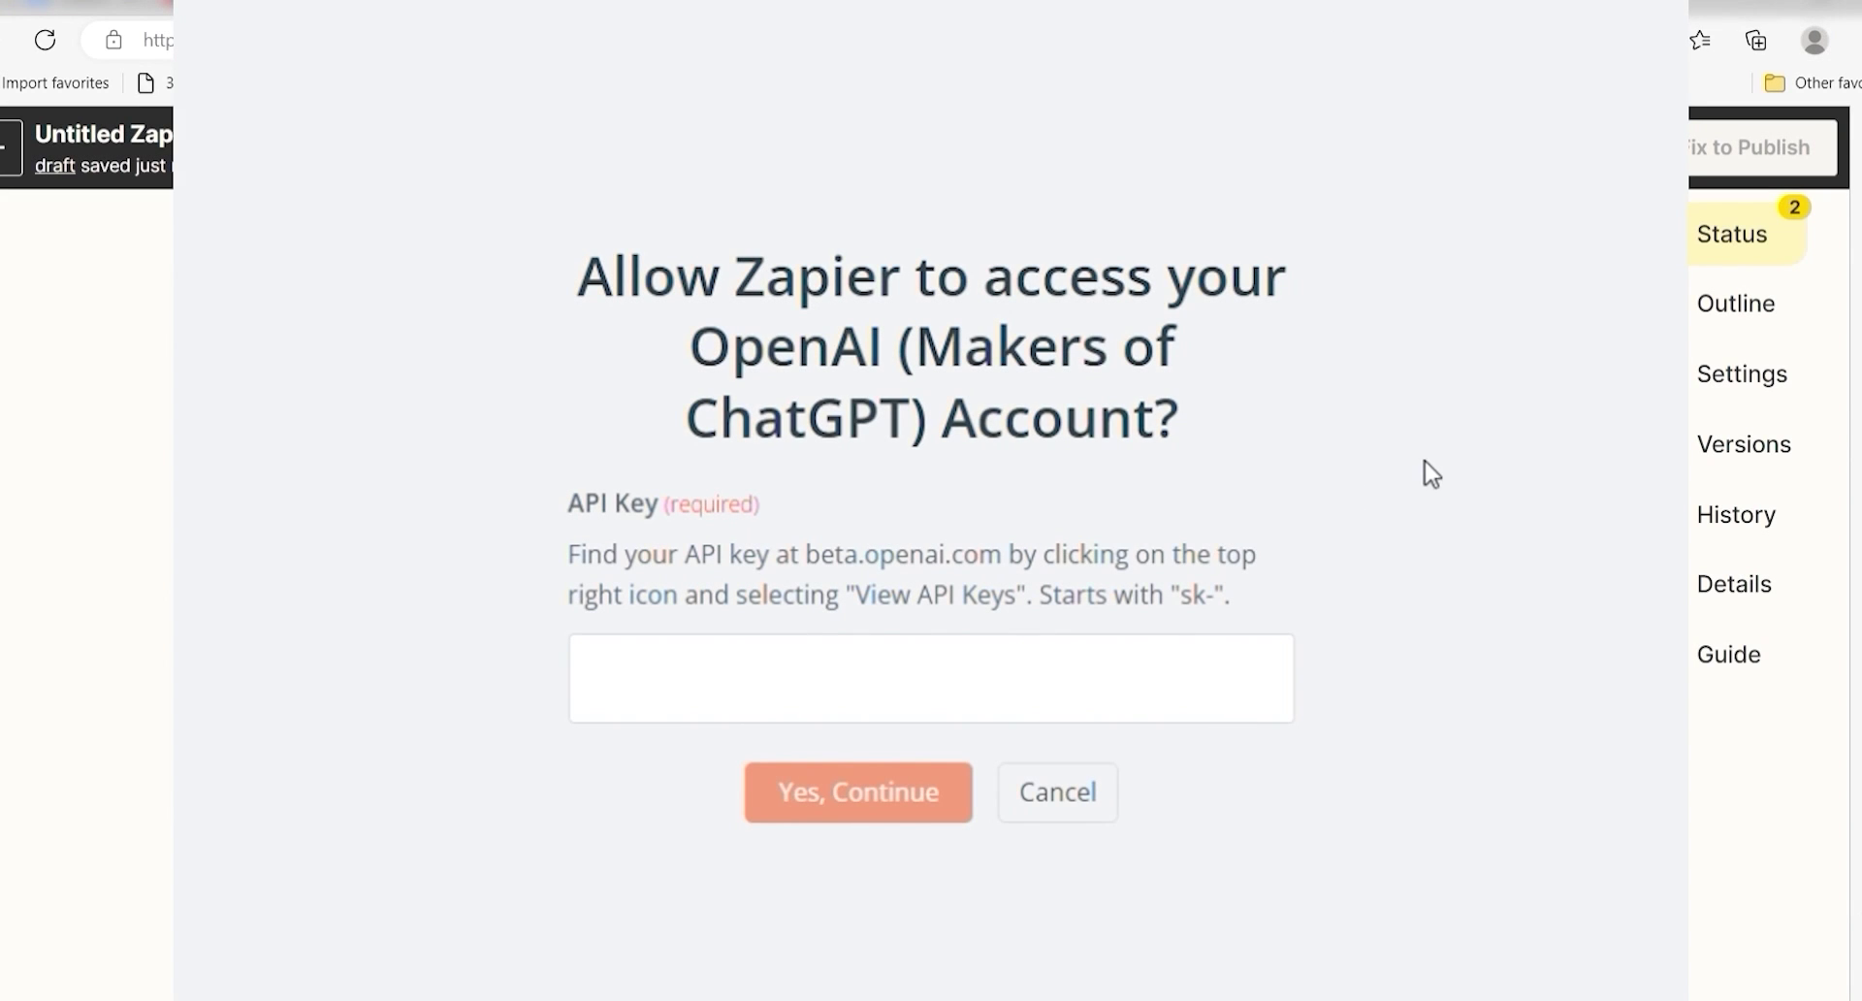
- Paste the API key to connect the OpenAI account to the Send Prompt action, and continue to its action settings
left_click(1085, 690)
key("ctrl+v")
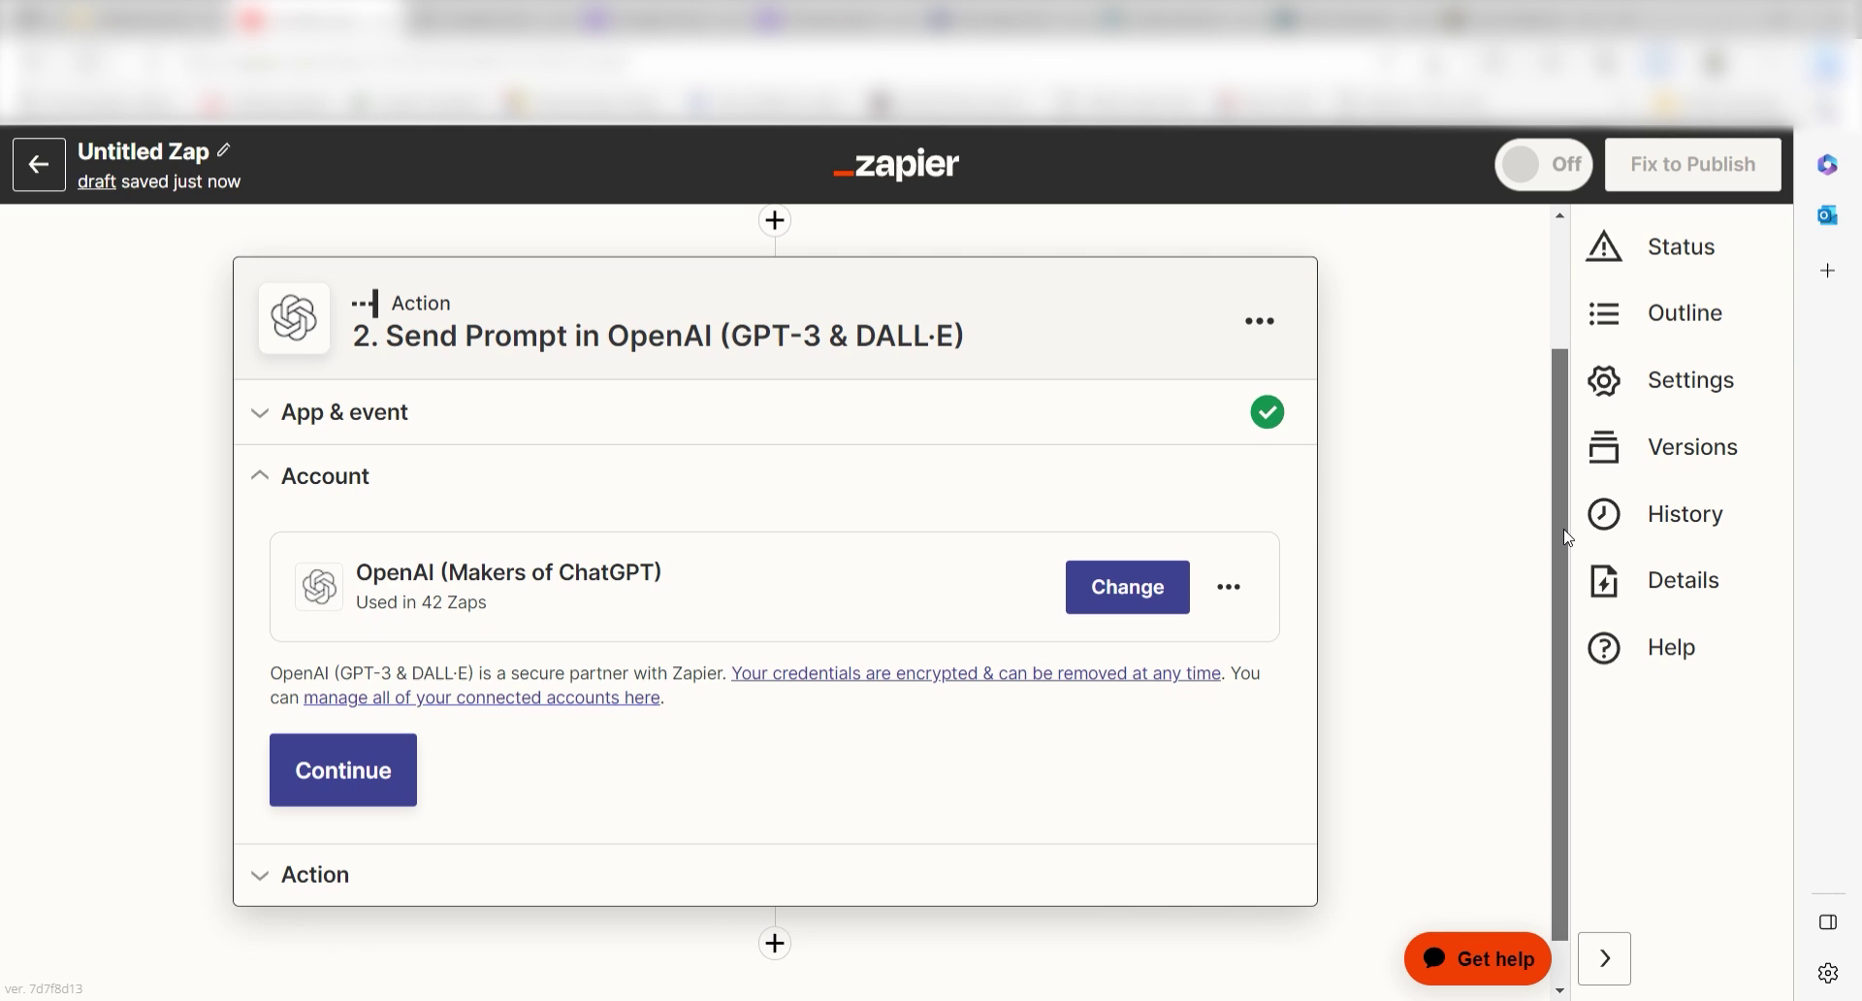
left_click_drag(1569, 539, 1568, 544)
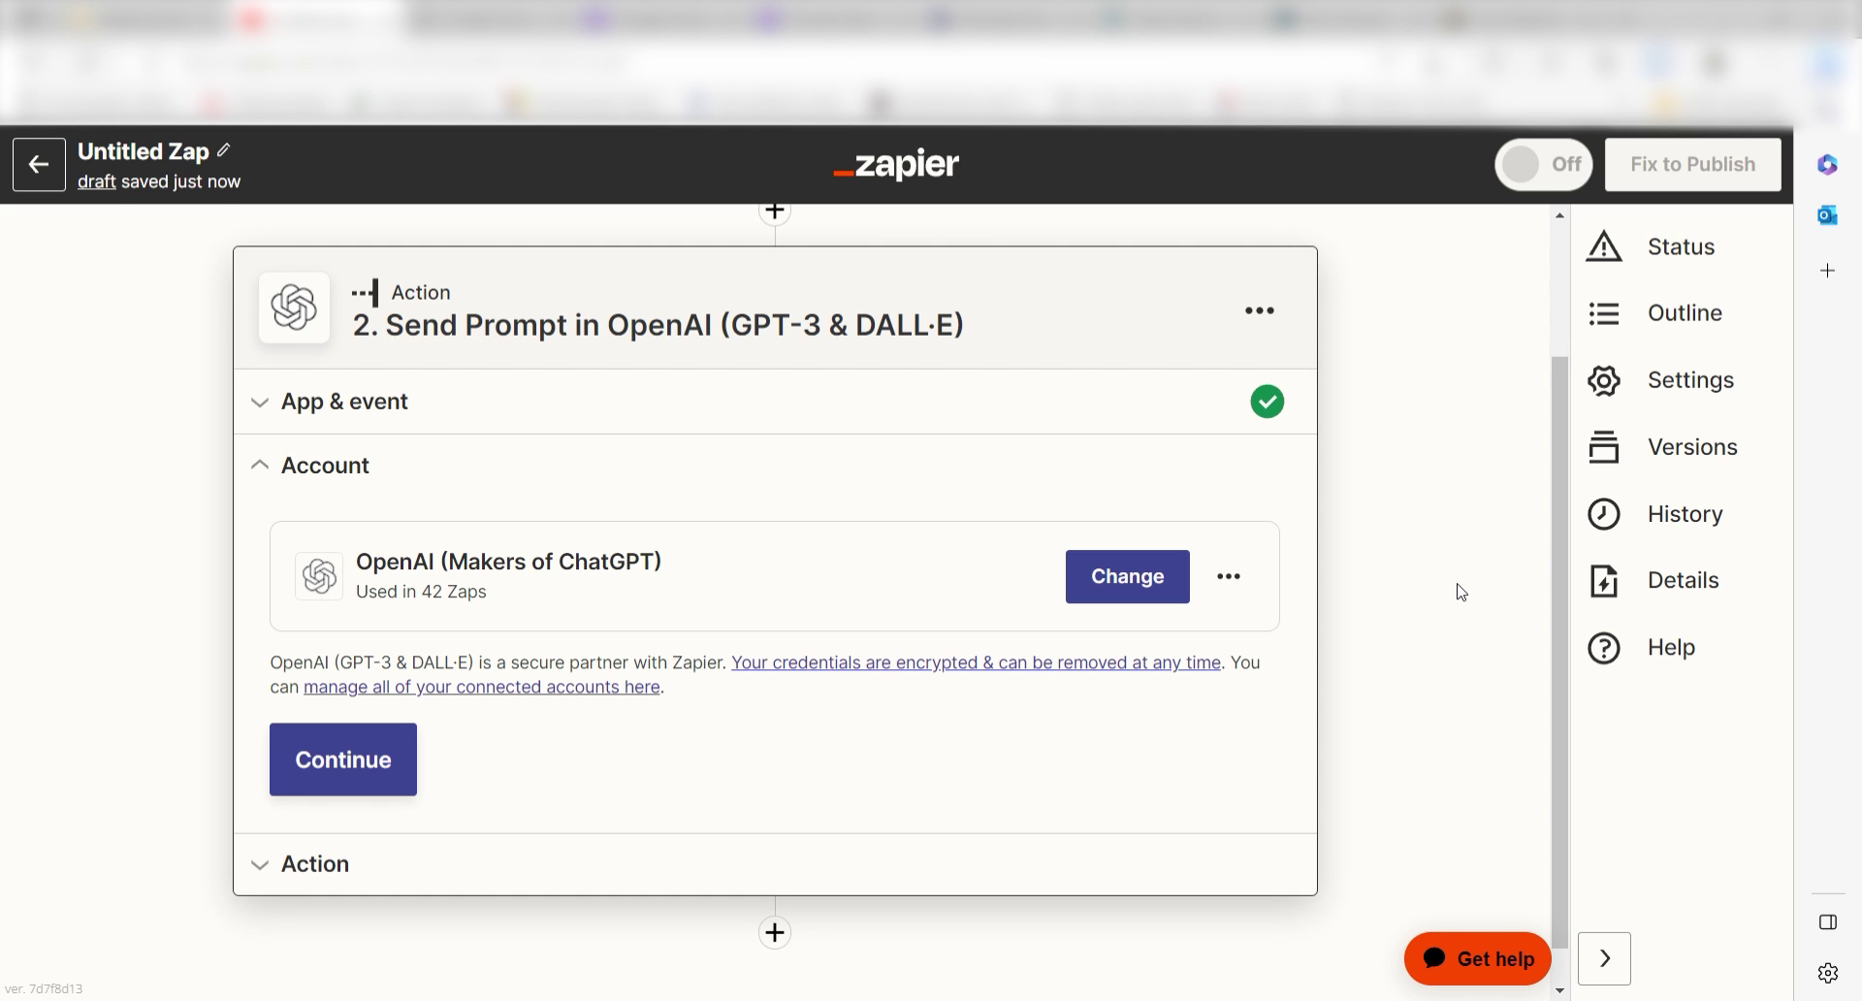
left_click(390, 753)
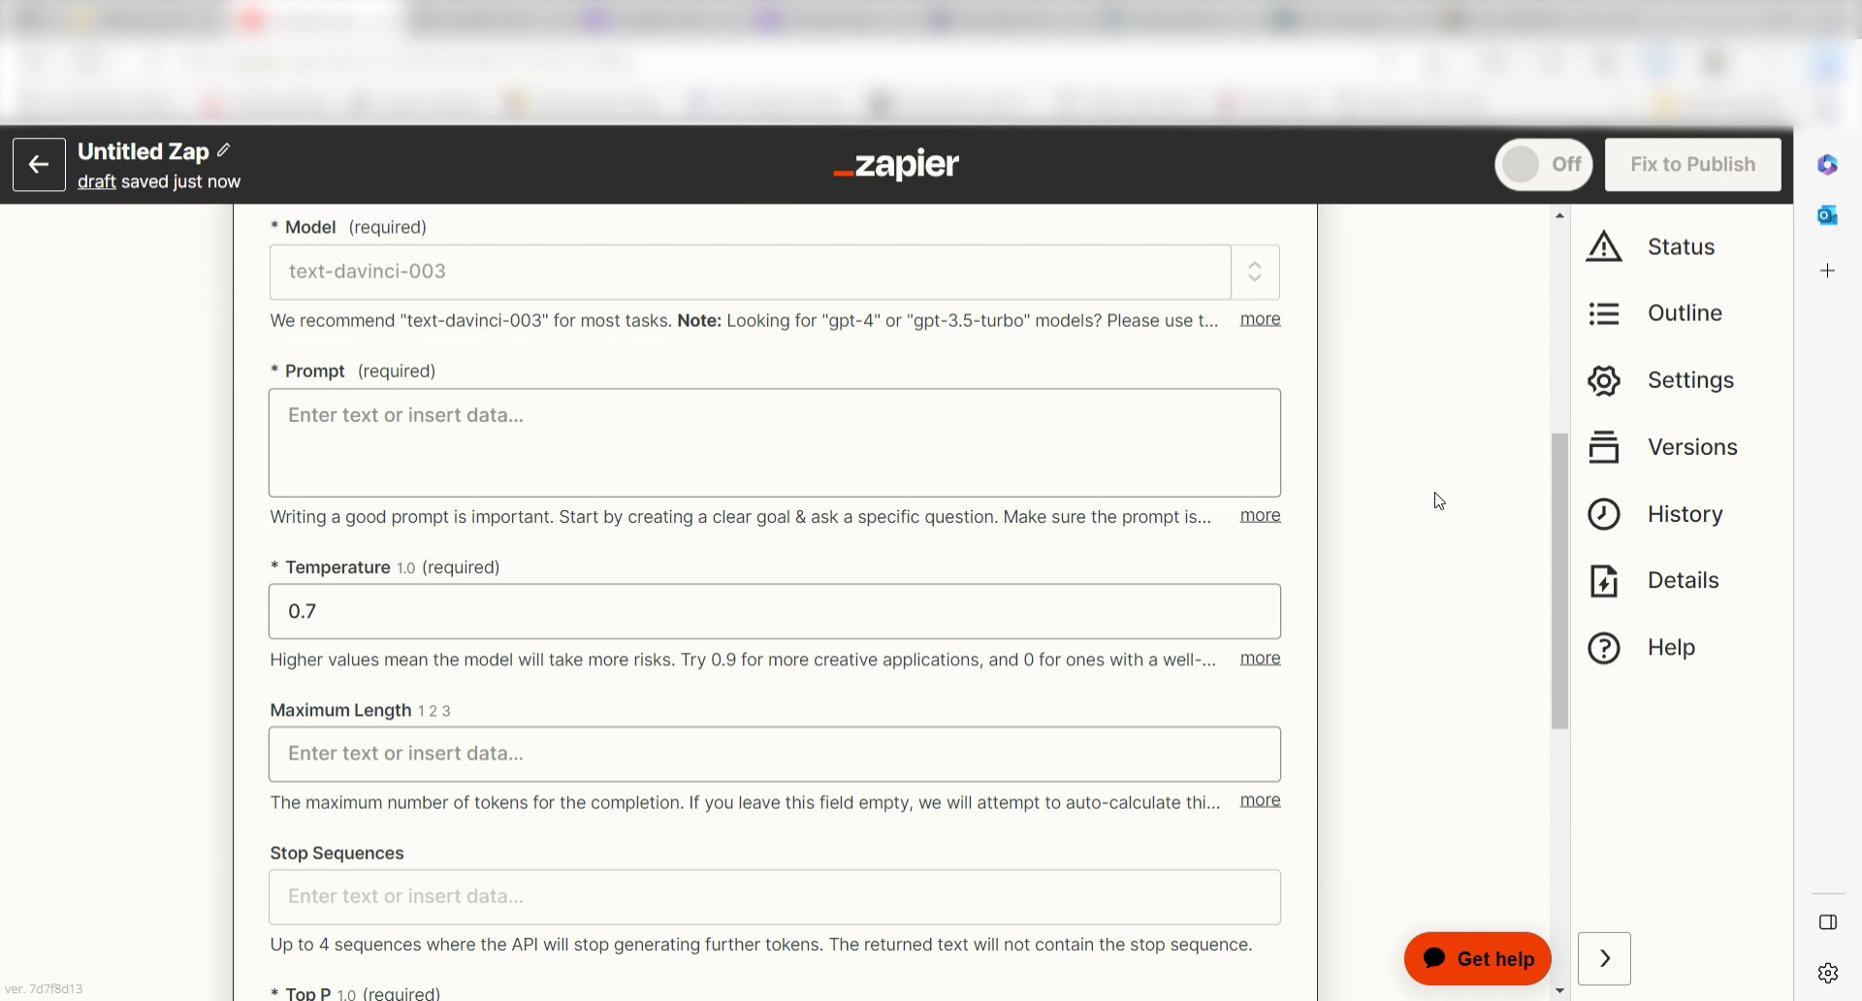
- Set the prompt to "please answer the following question." followed by the Question field from the Google Forms response
left_click(781, 465)
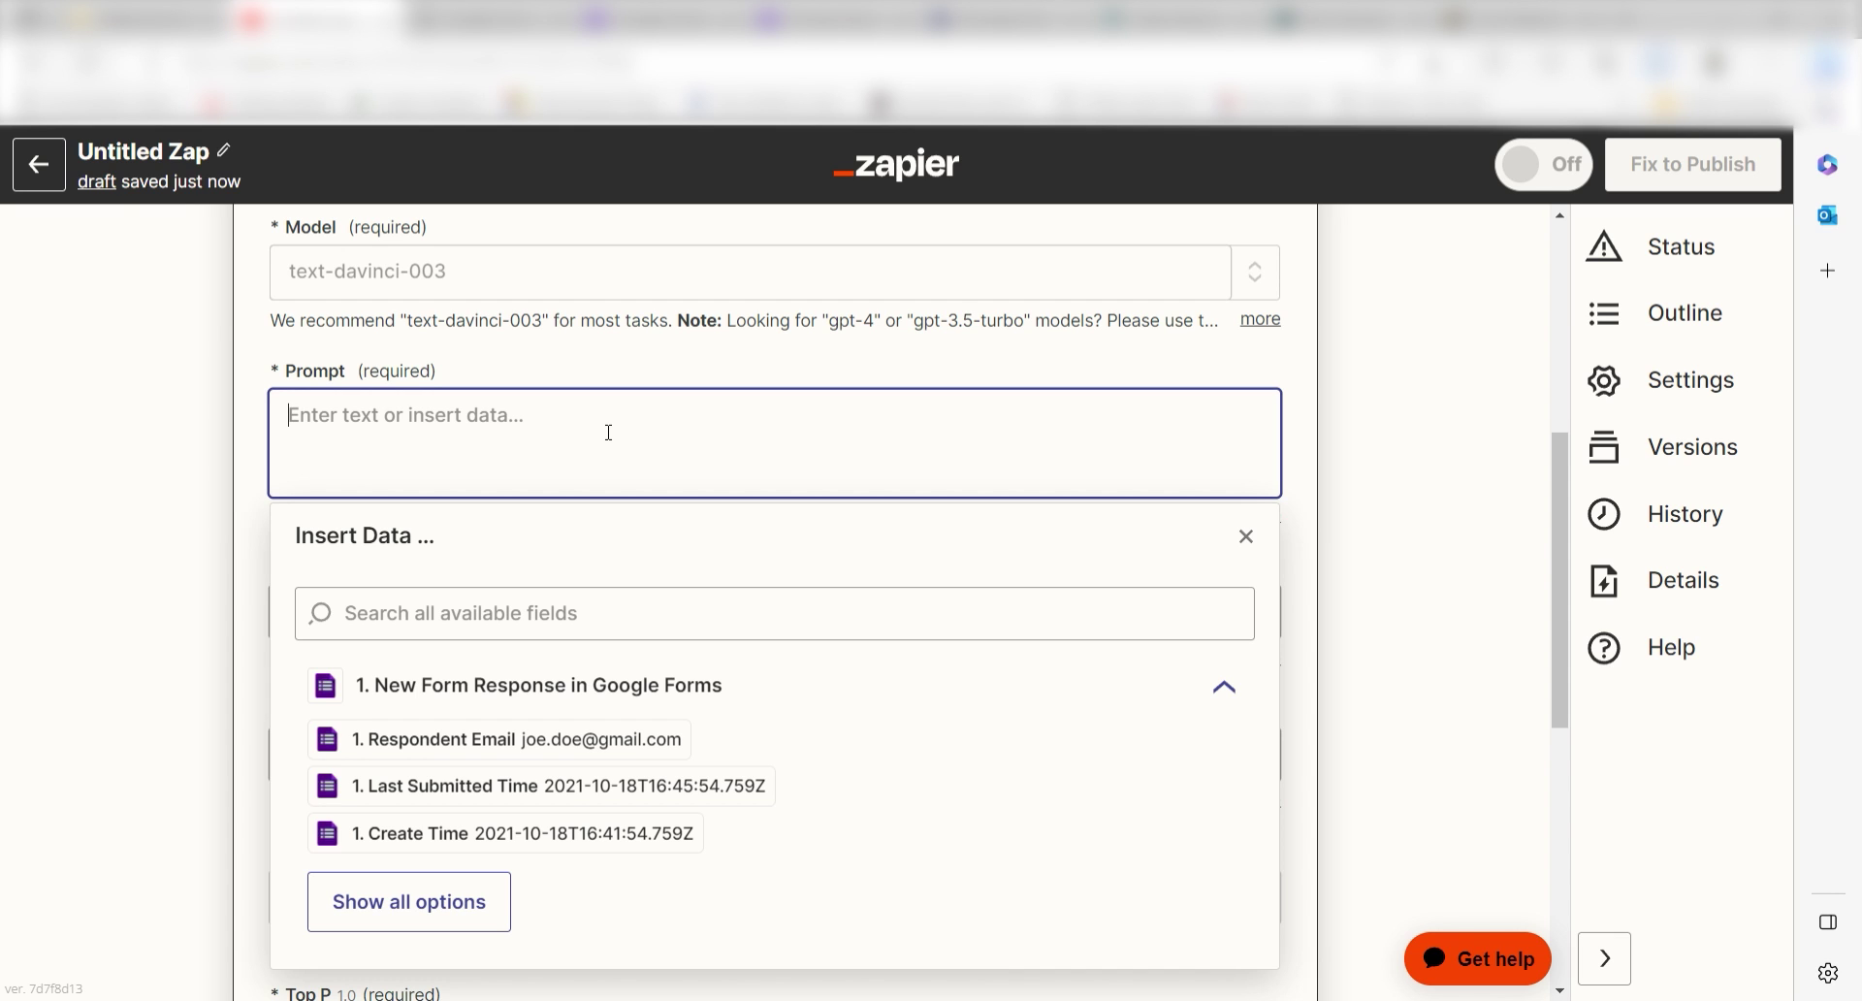
type("please answer the following questions")
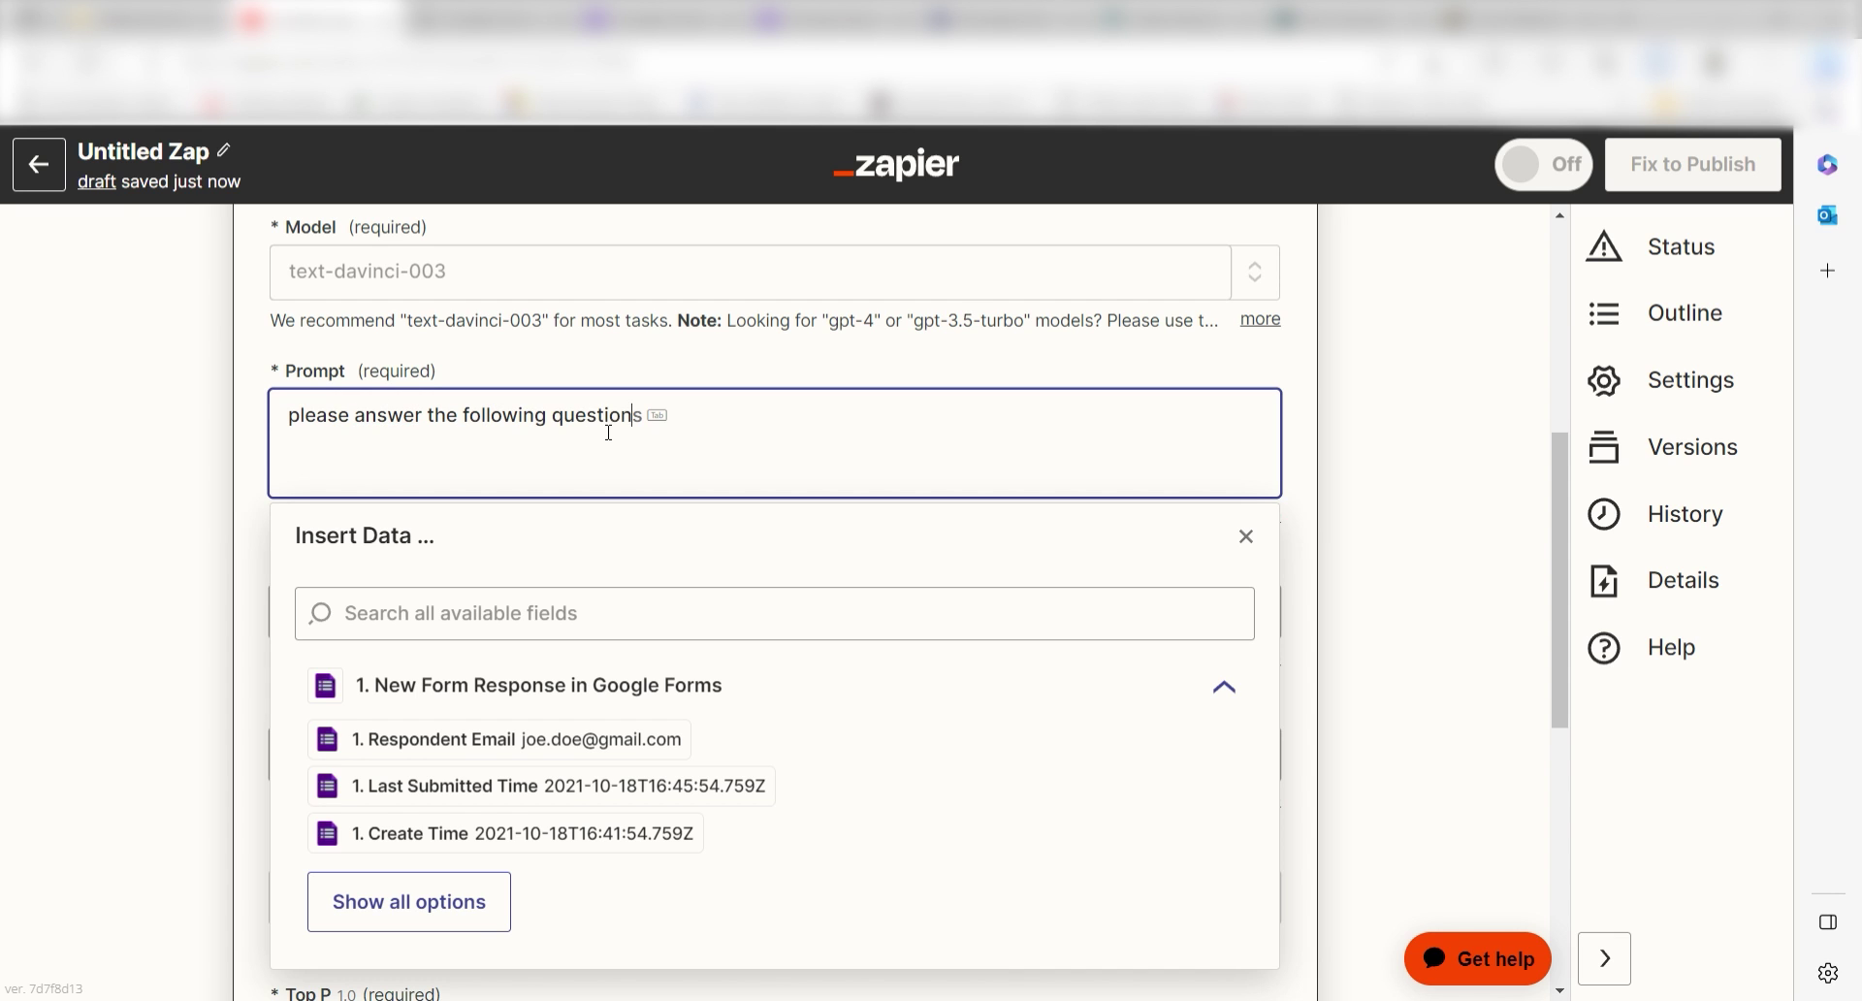
key("BackSpace")
type(".")
left_click(409, 902)
left_click(520, 848)
left_click(1430, 499)
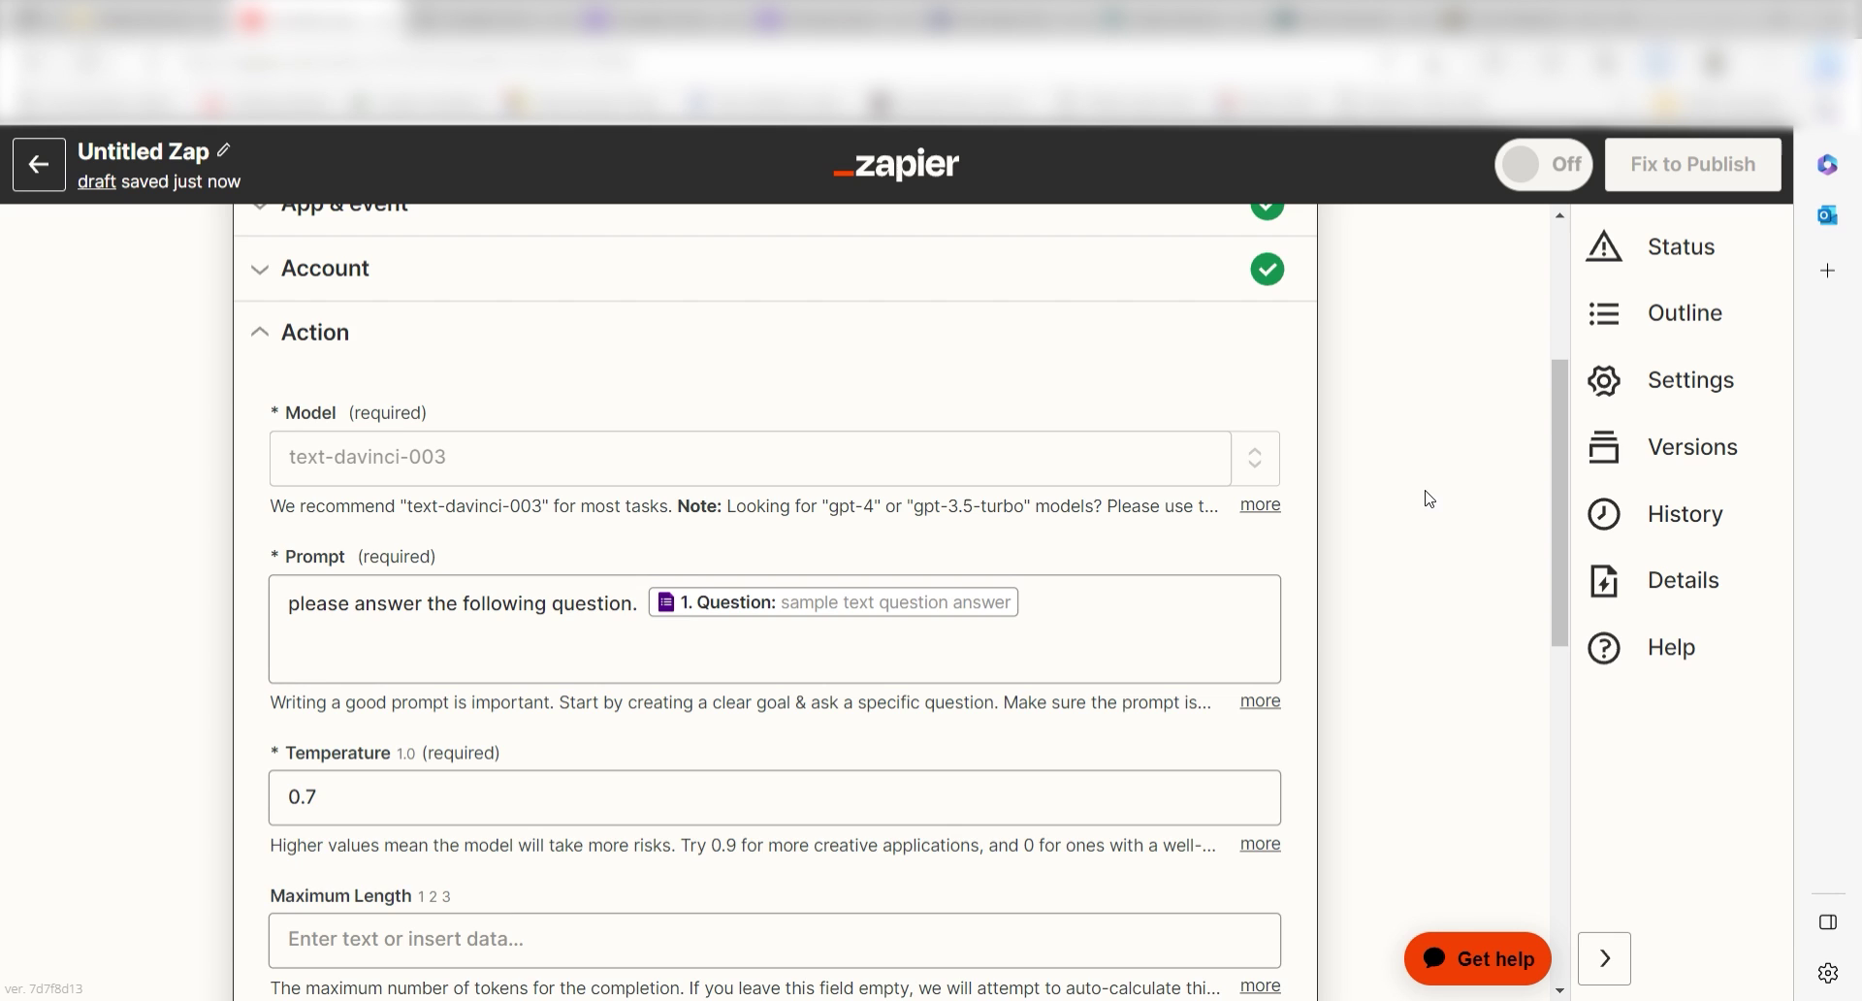
- Accept the remaining prompt settings and test the Send Prompt action
left_click_drag(1554, 411, 1557, 708)
left_click(597, 801)
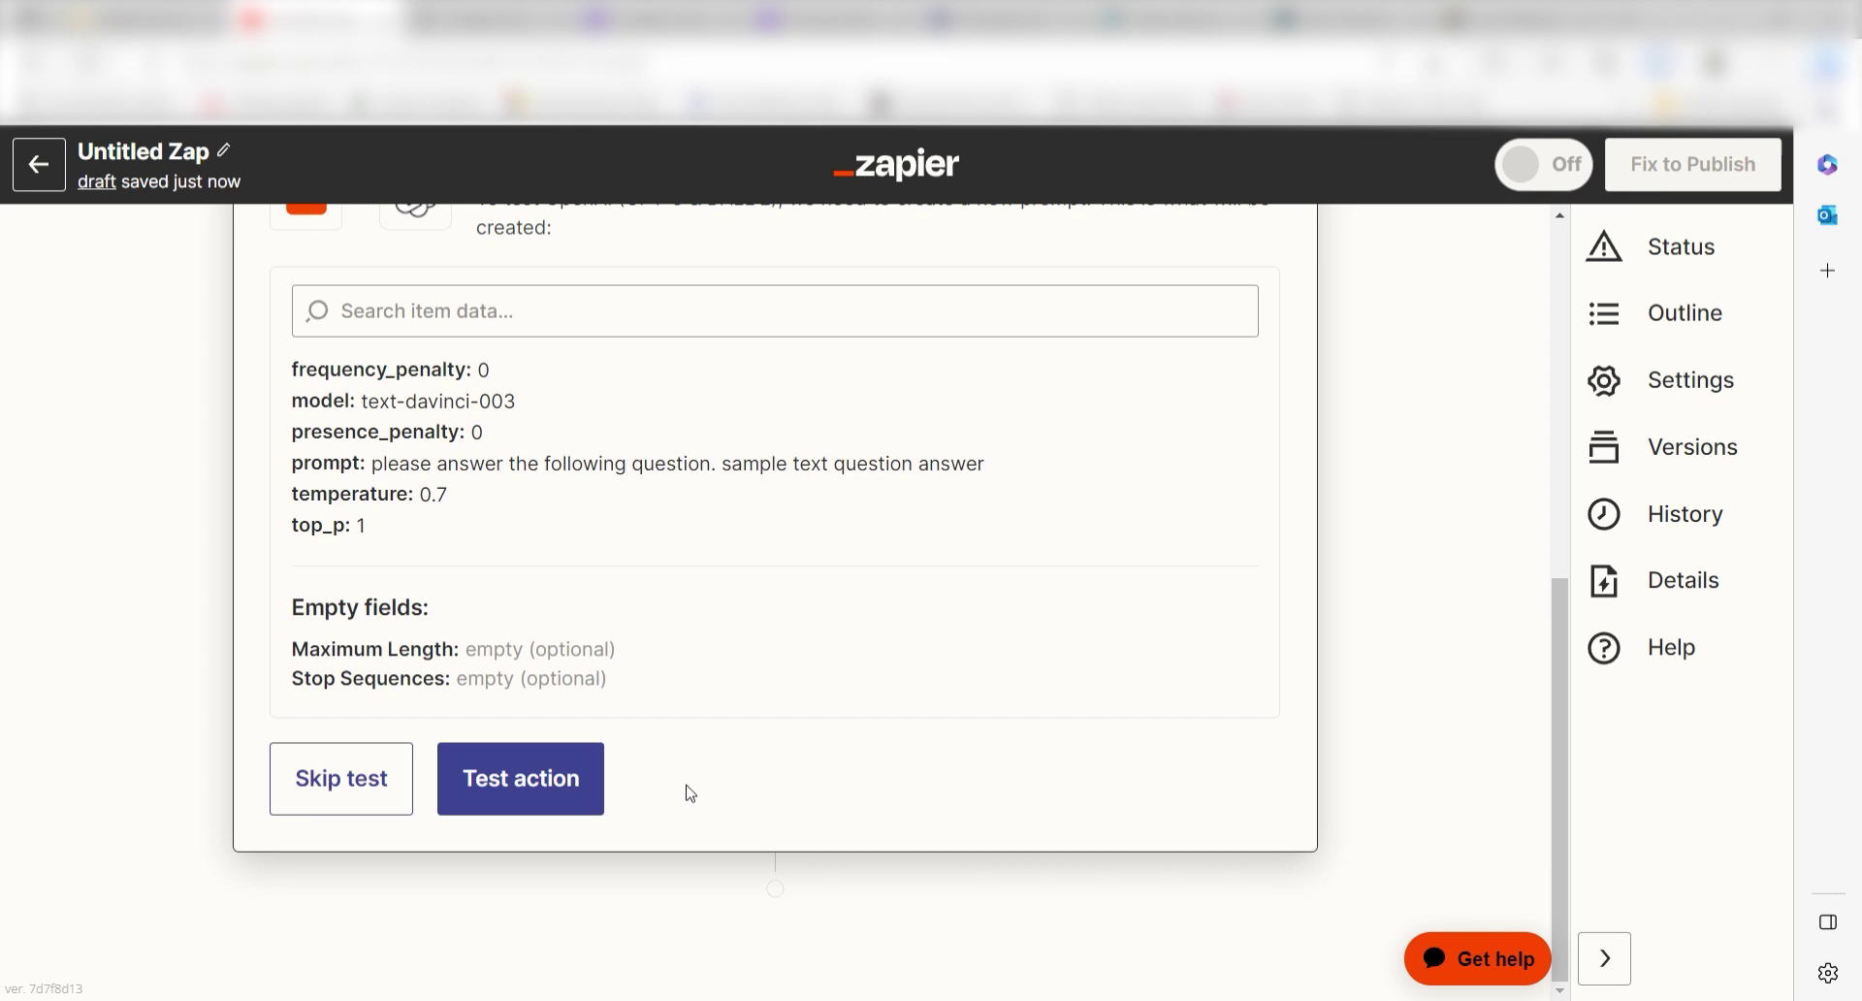
left_click(571, 790)
- Add a third step using Google Sheets with the Create Spreadsheet Row event, and accept the connected Google Sheets account
left_click(776, 885)
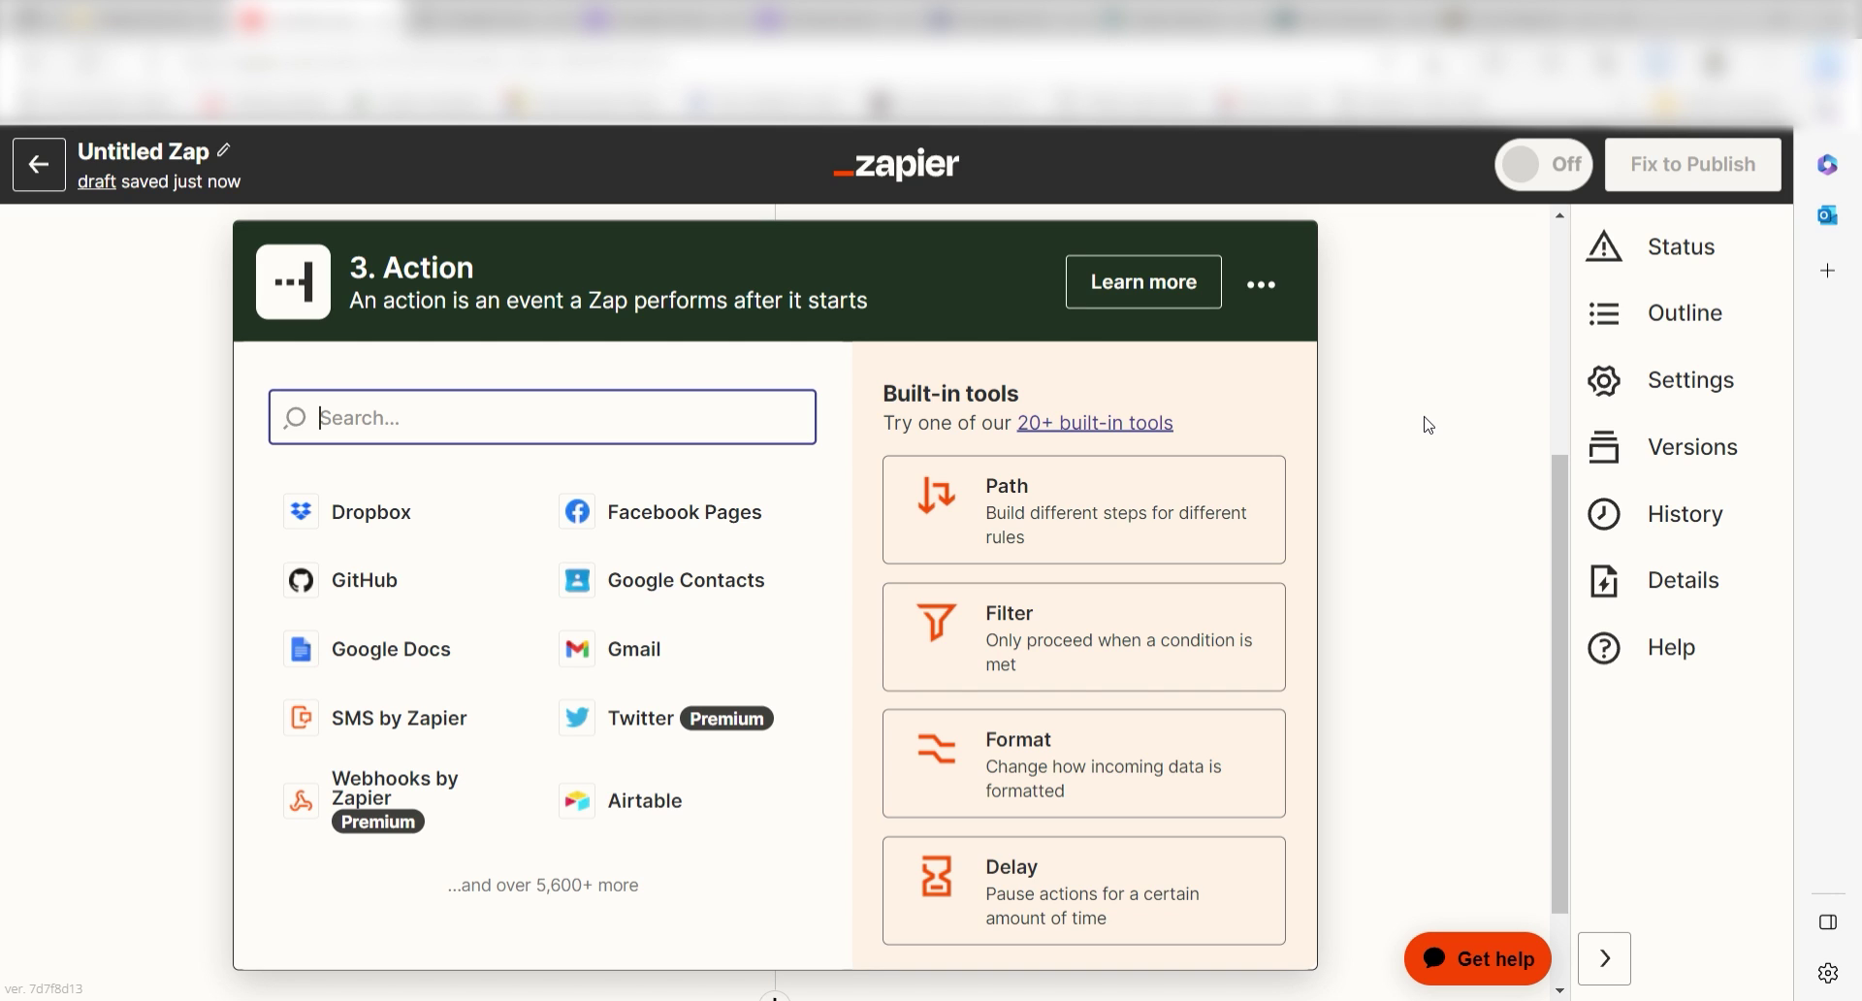
type("google sheets")
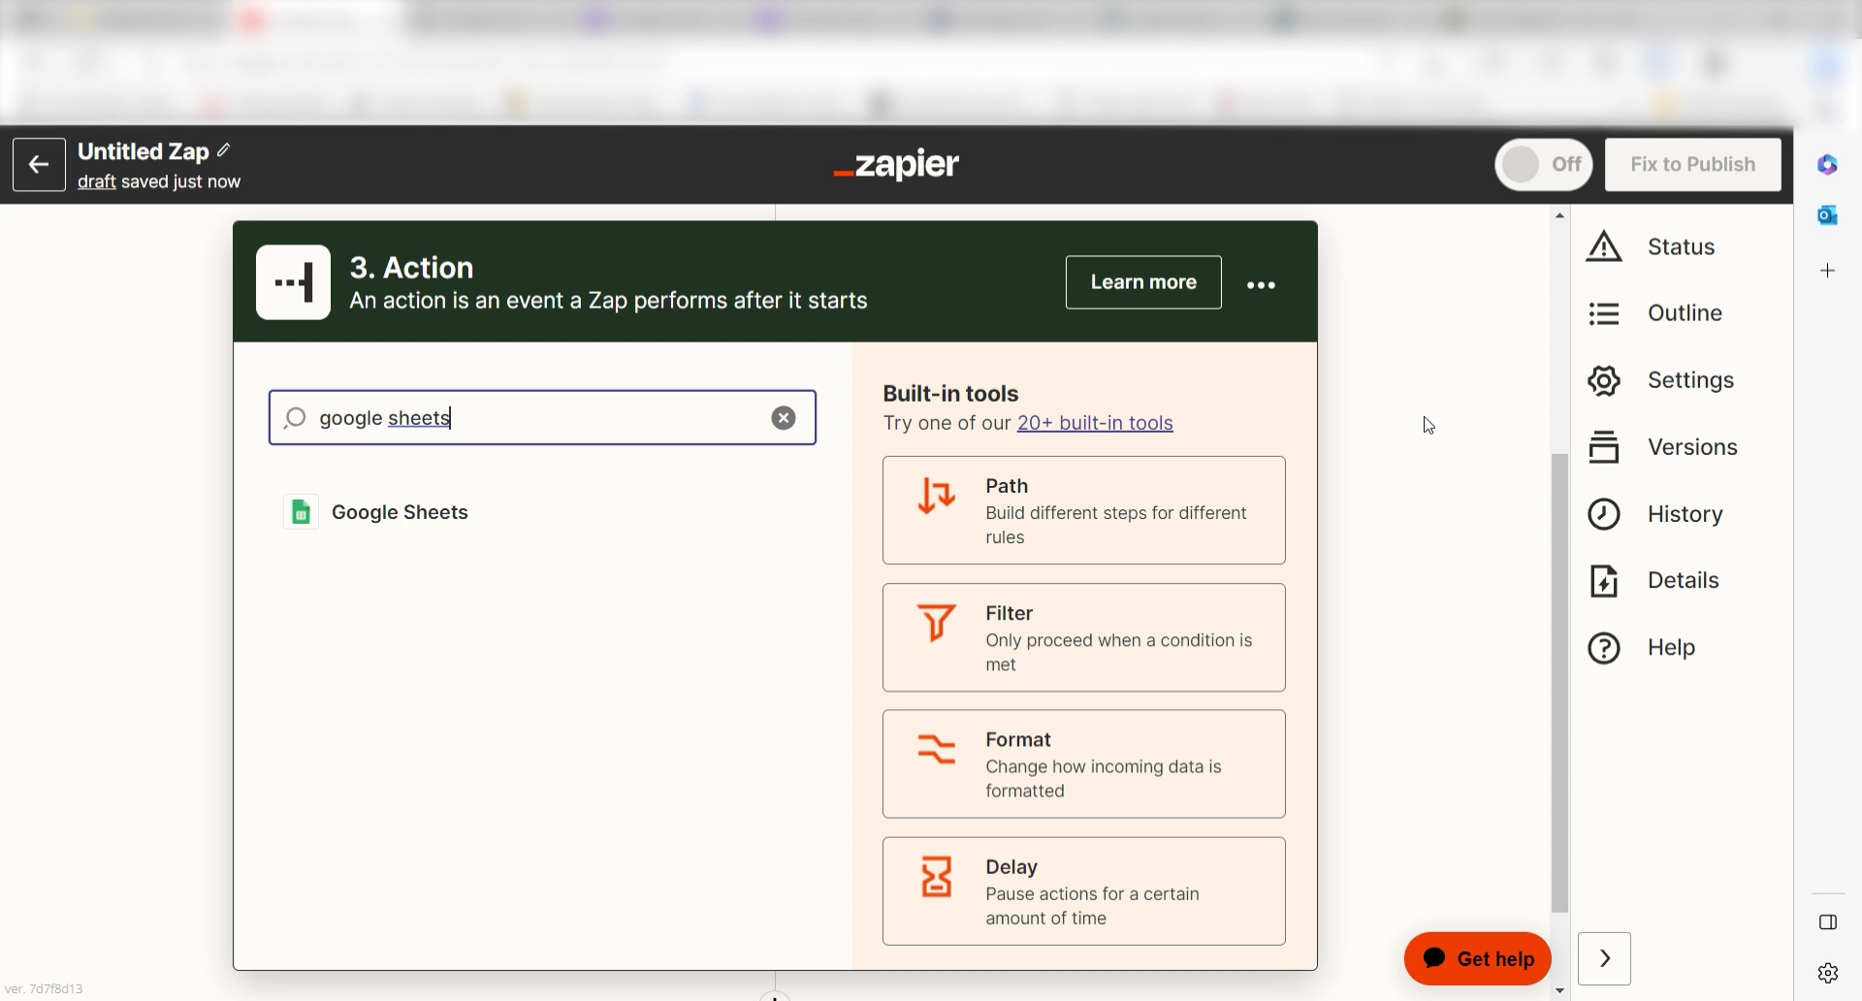
key("Return")
left_click(1259, 649)
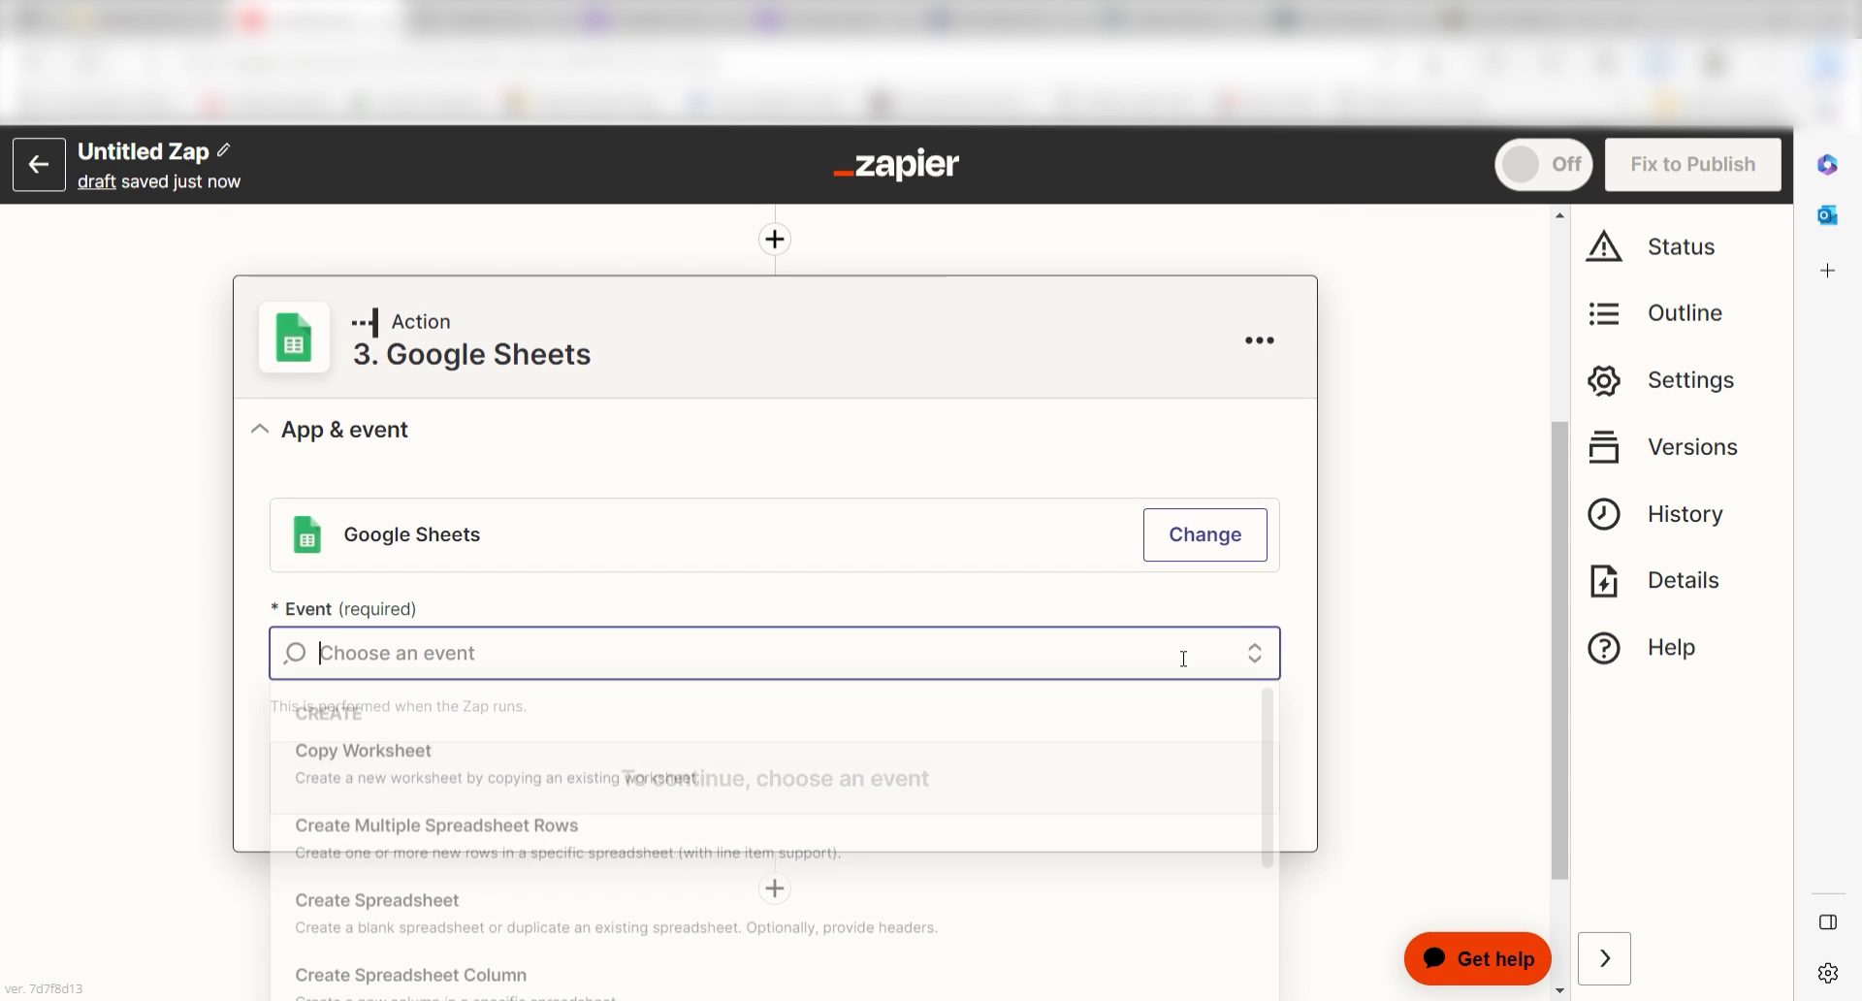
left_click(586, 889)
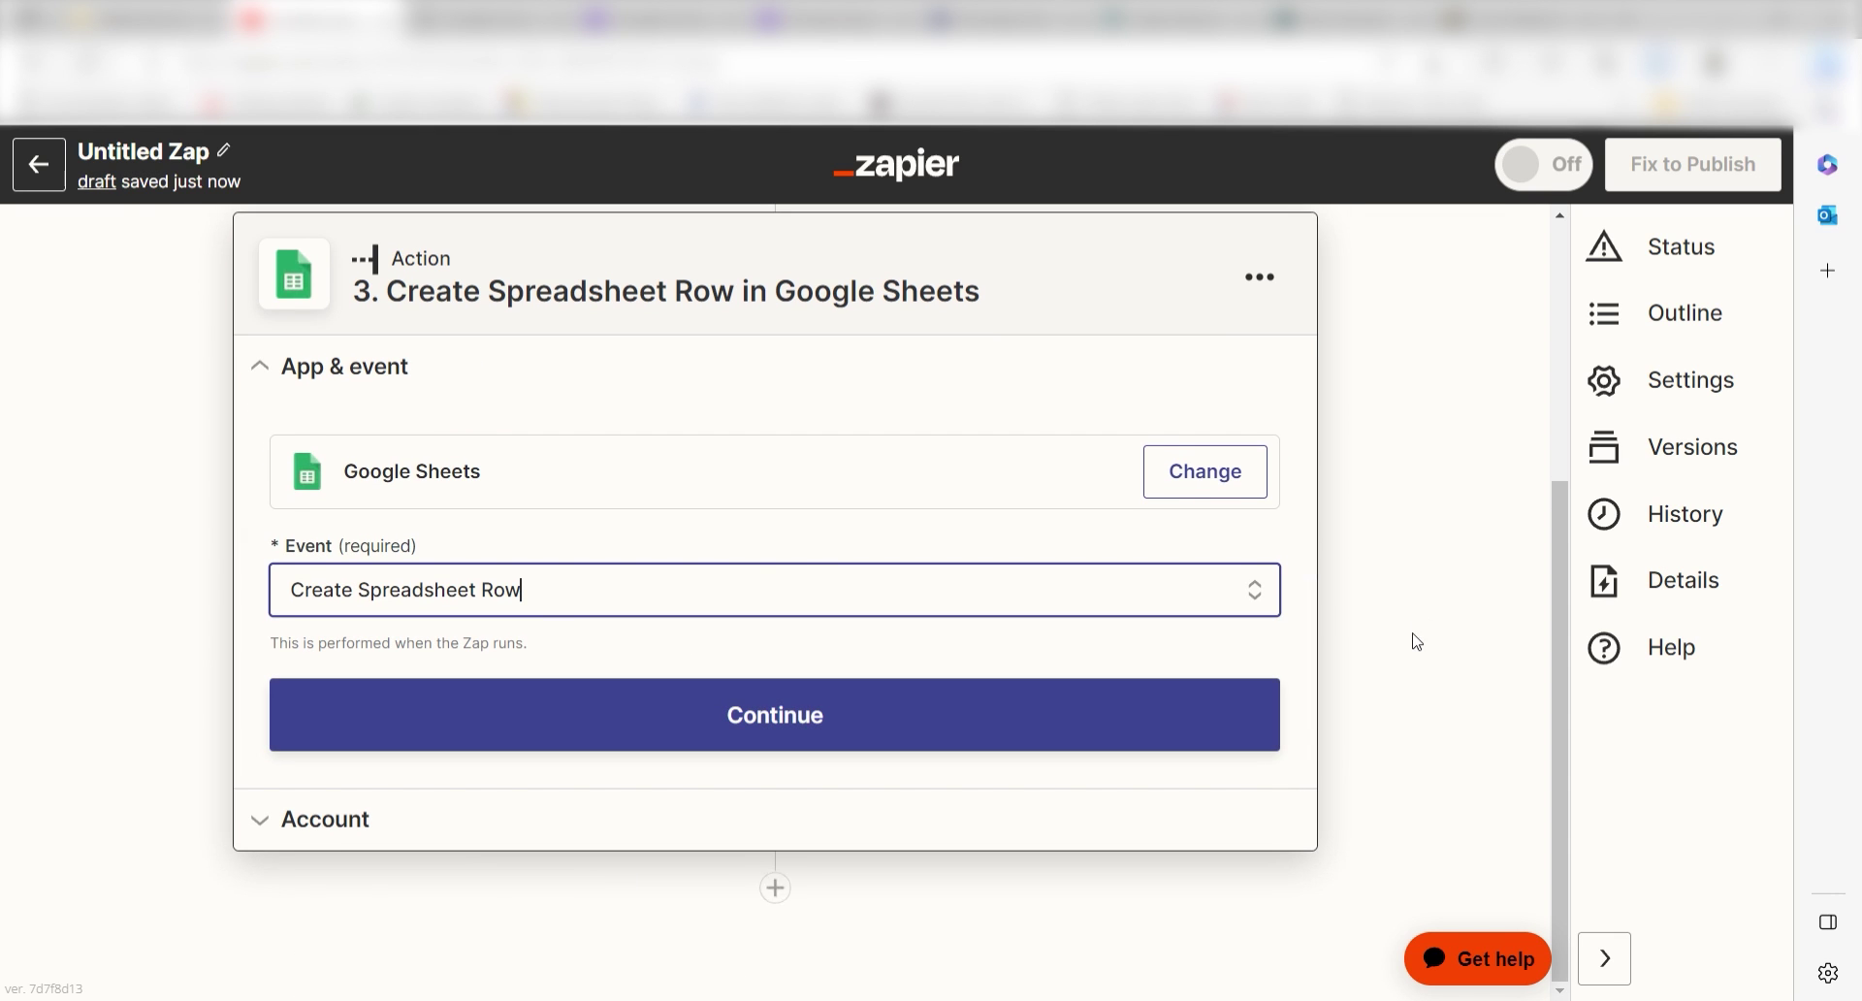
left_click(1160, 736)
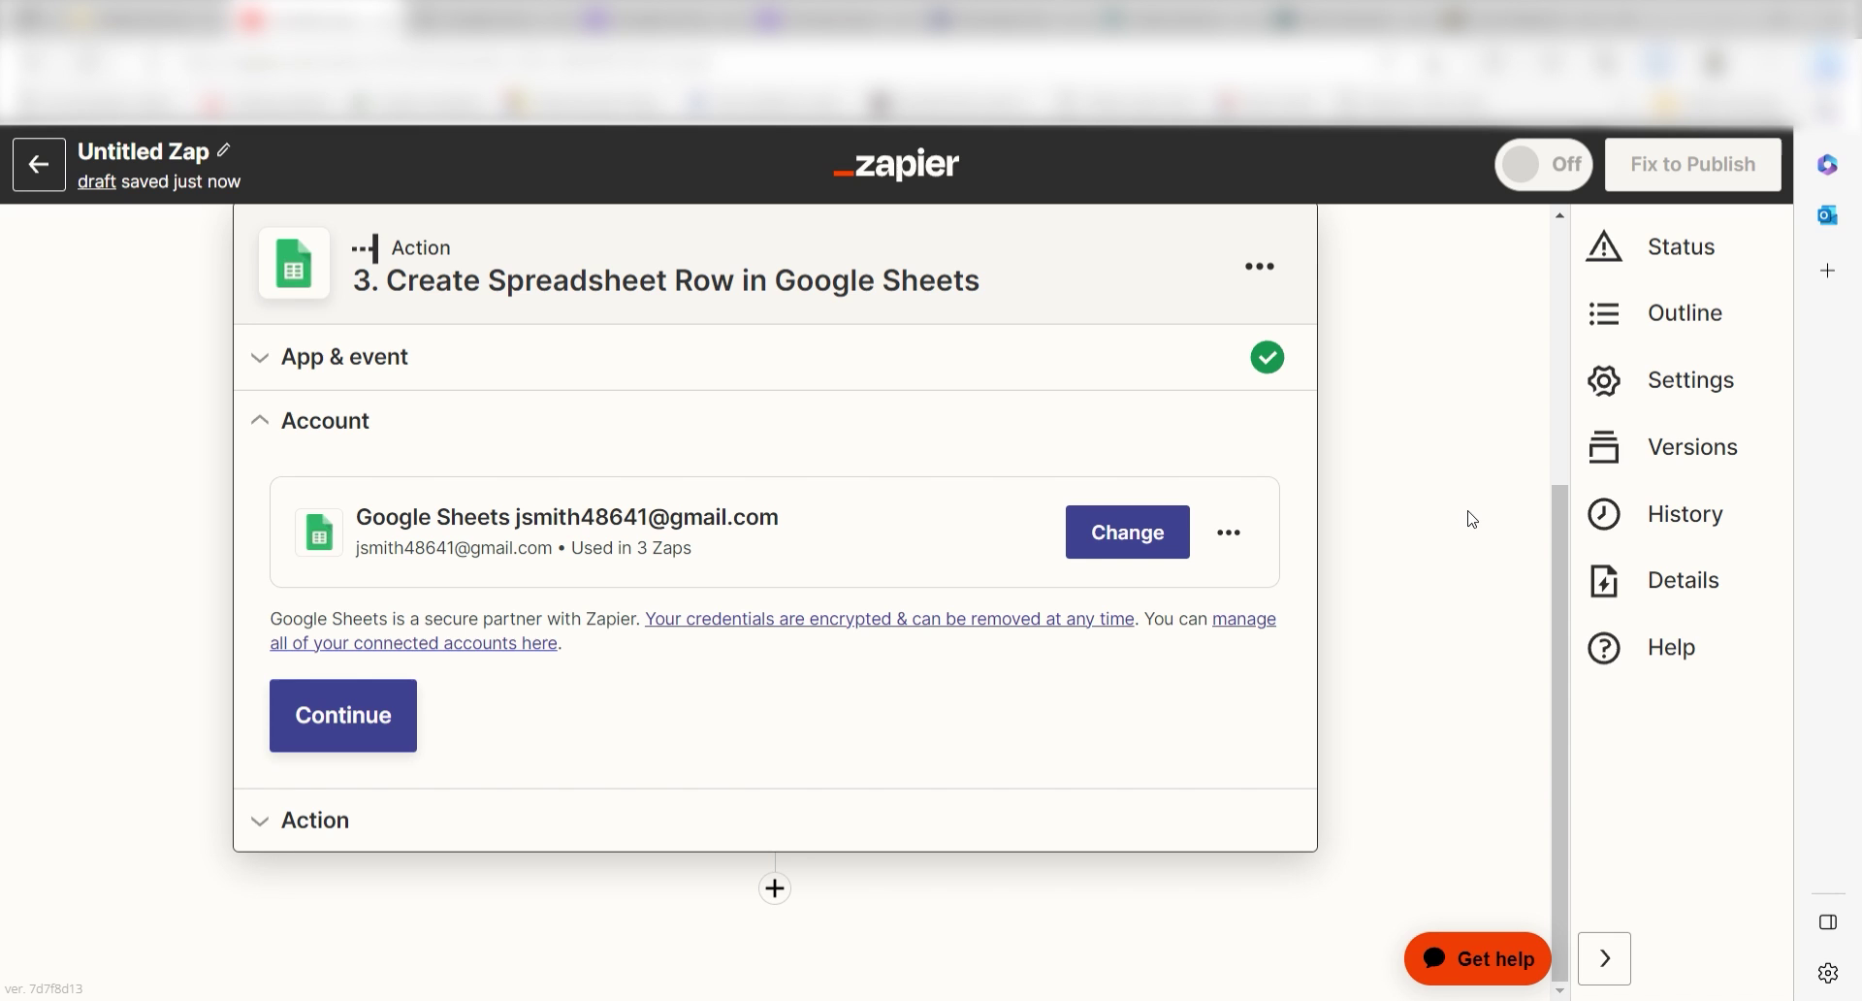
left_click(400, 714)
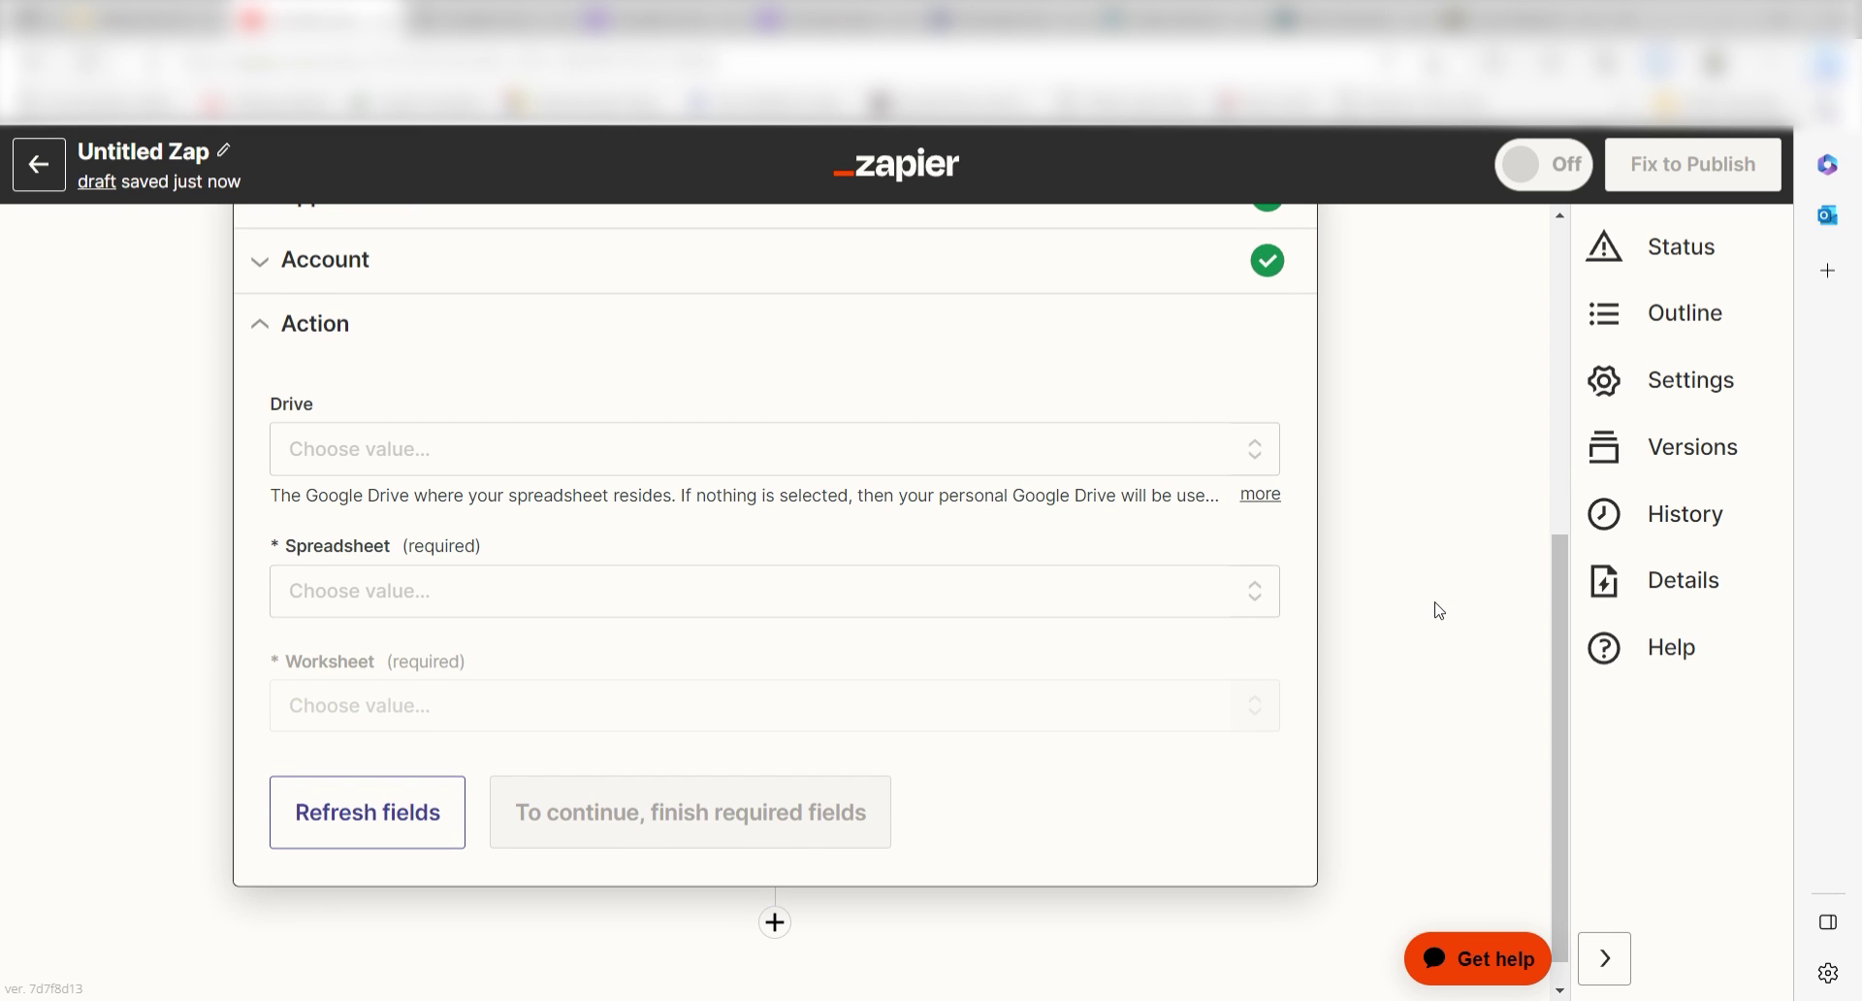
- Choose the Zapier Prompt Questions spreadsheet and its Sheet1 worksheet for the Google Sheets row action
left_click(917, 592)
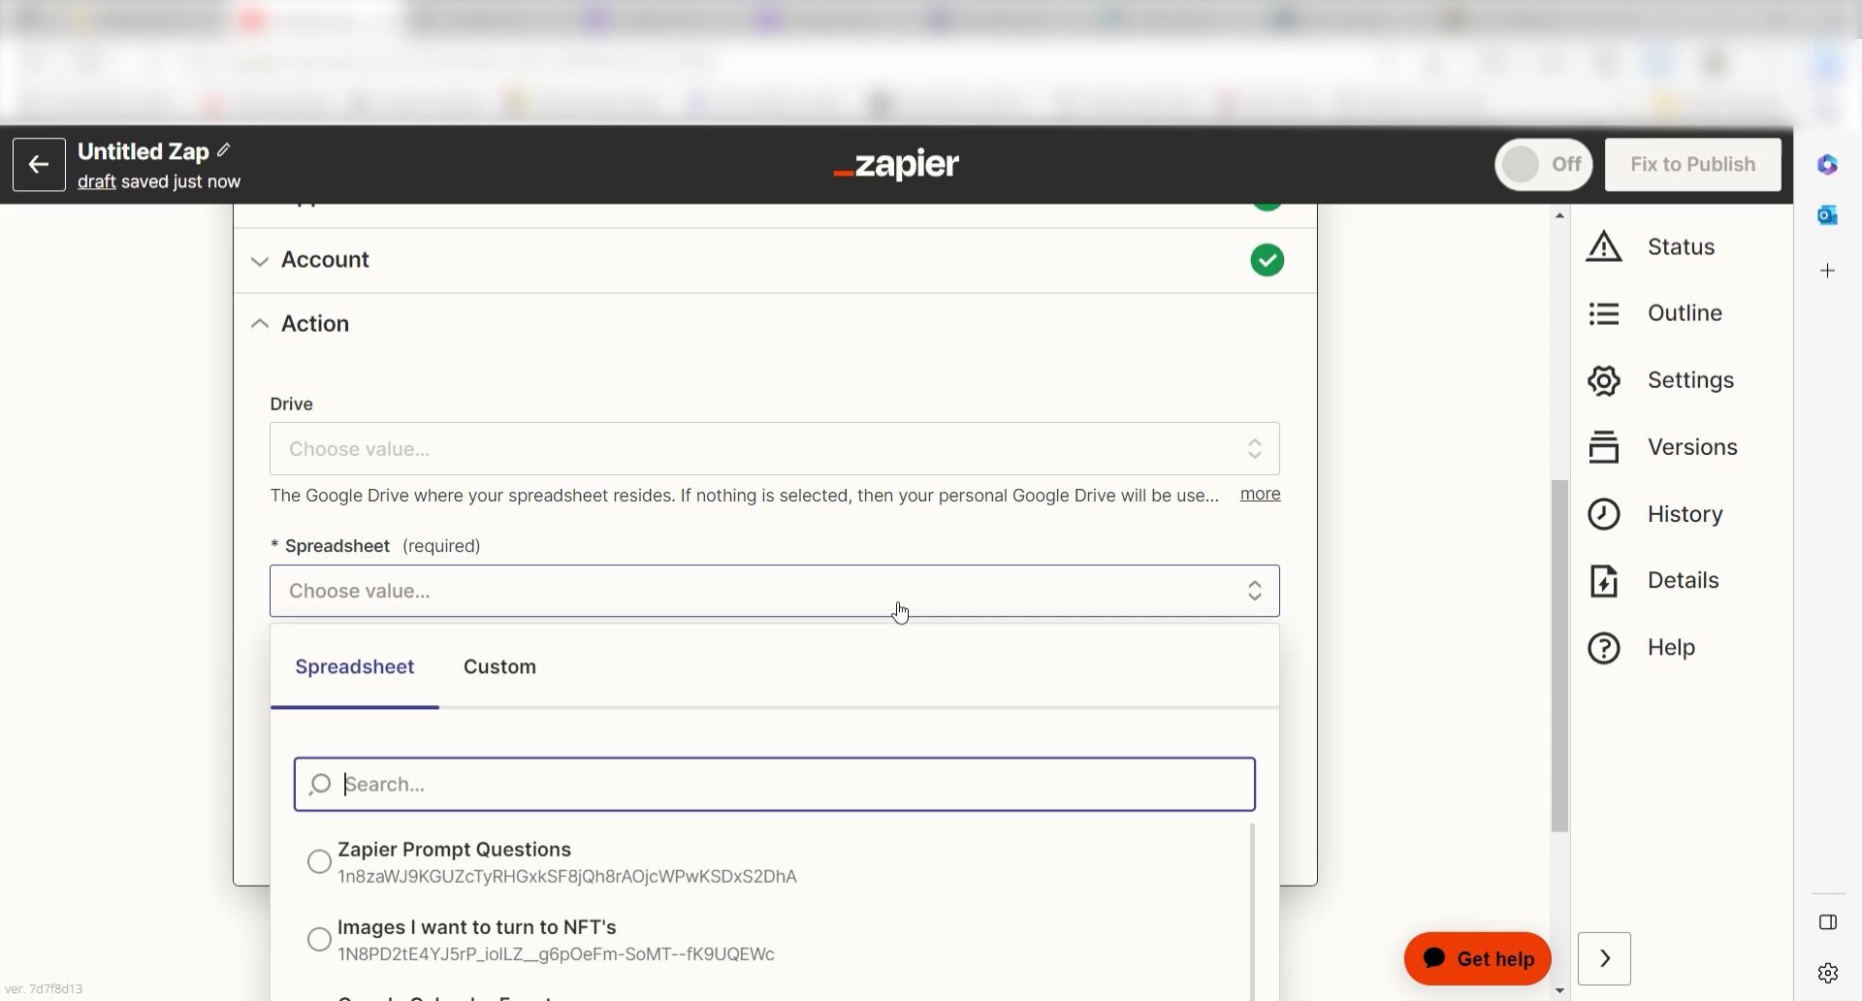
left_click(686, 849)
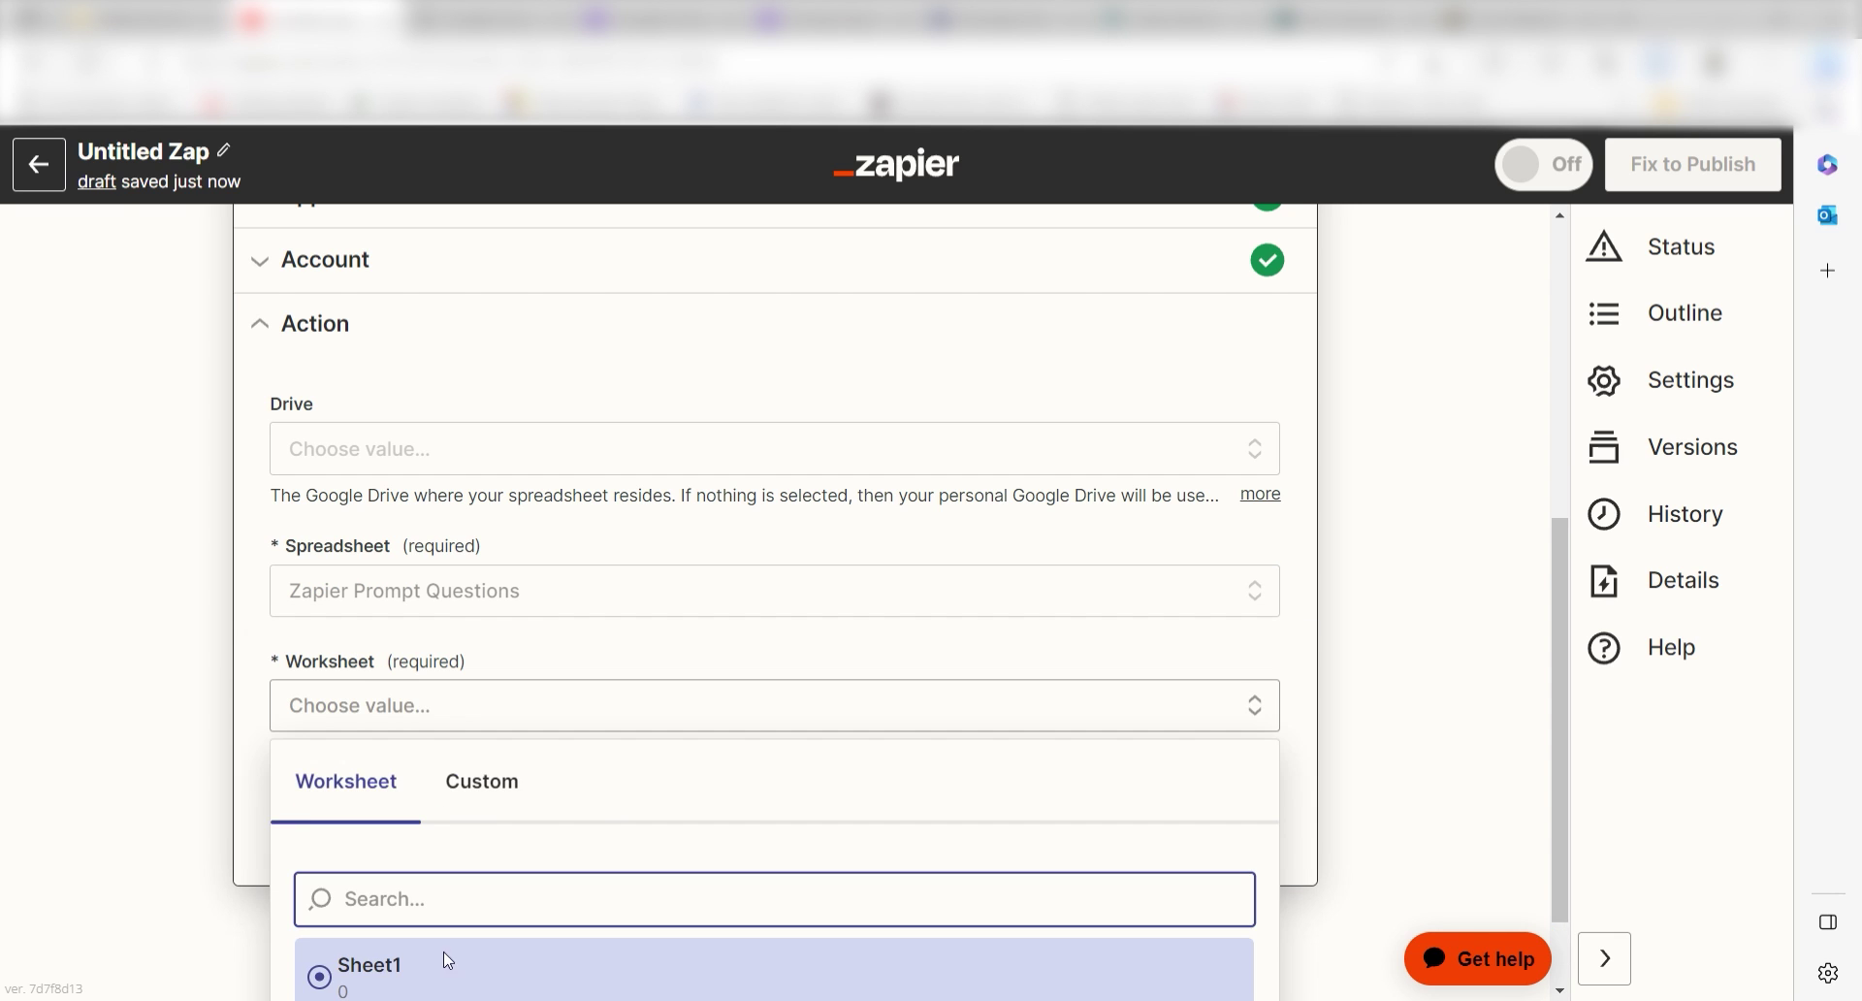
left_click(448, 960)
- Map the Question column to the Question field from the Google Forms response
scroll(1561, 609, "down", 2)
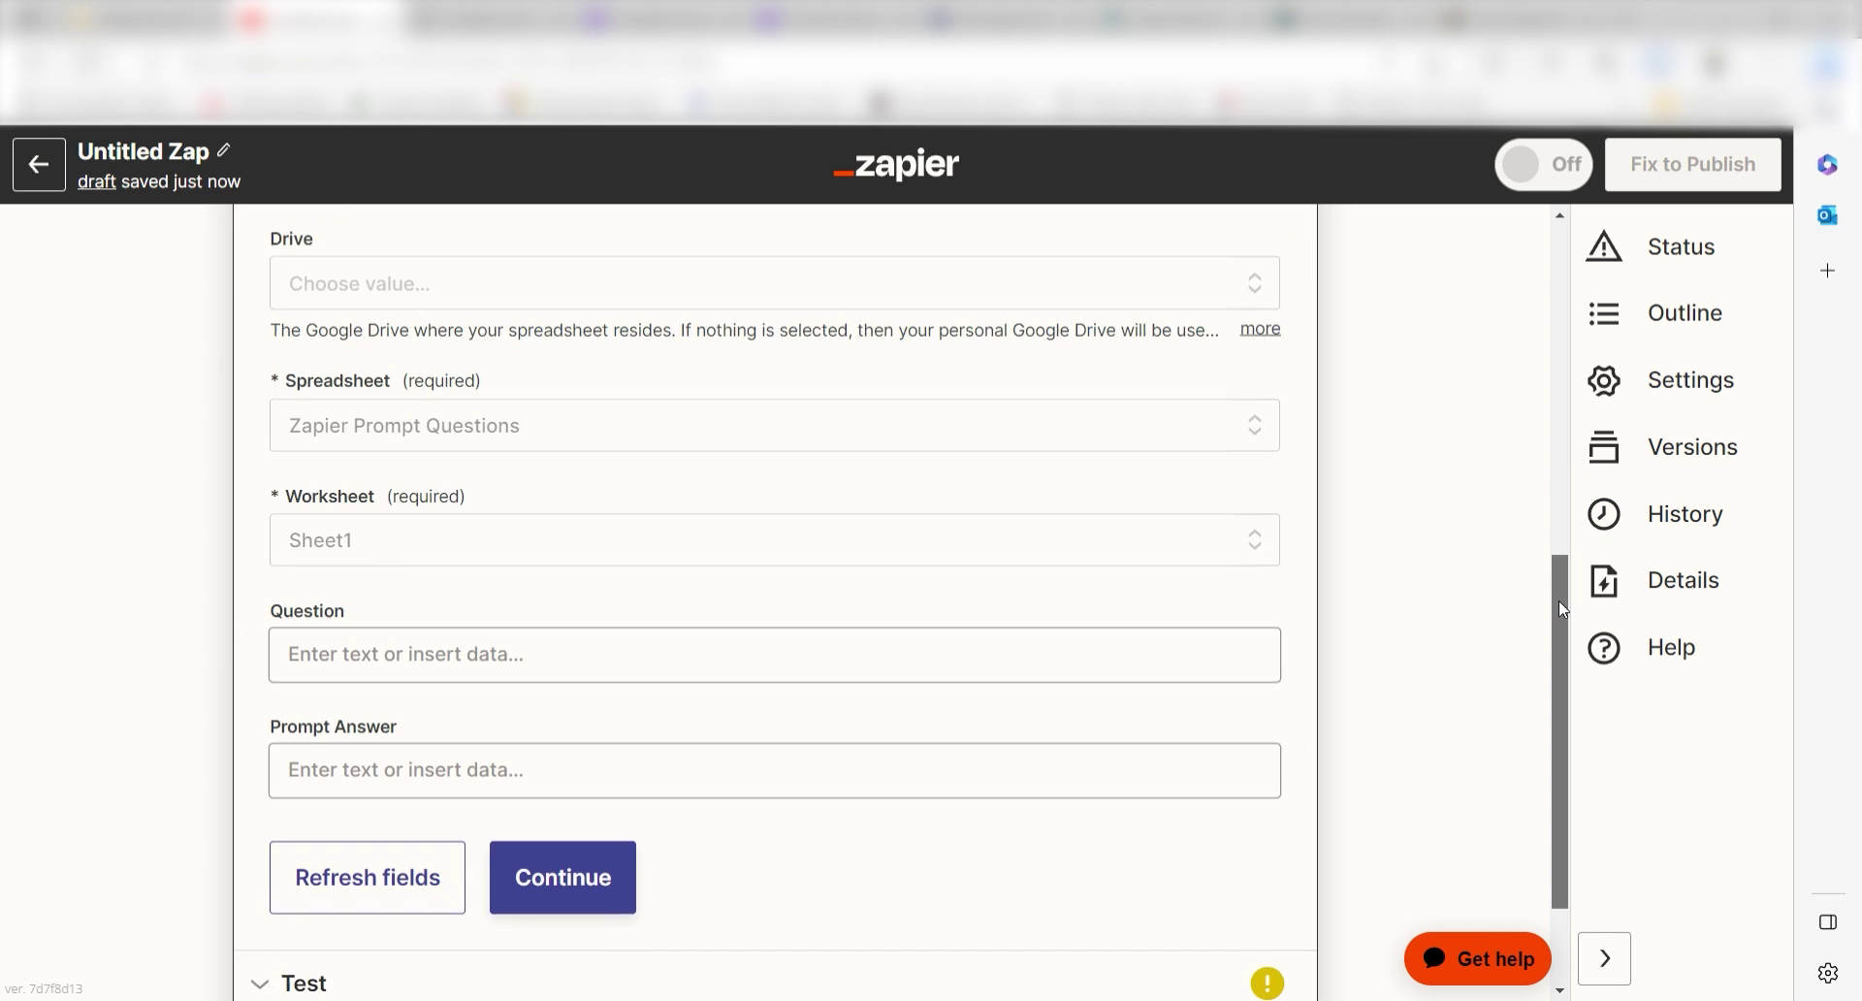
left_click_drag(1561, 609, 1554, 654)
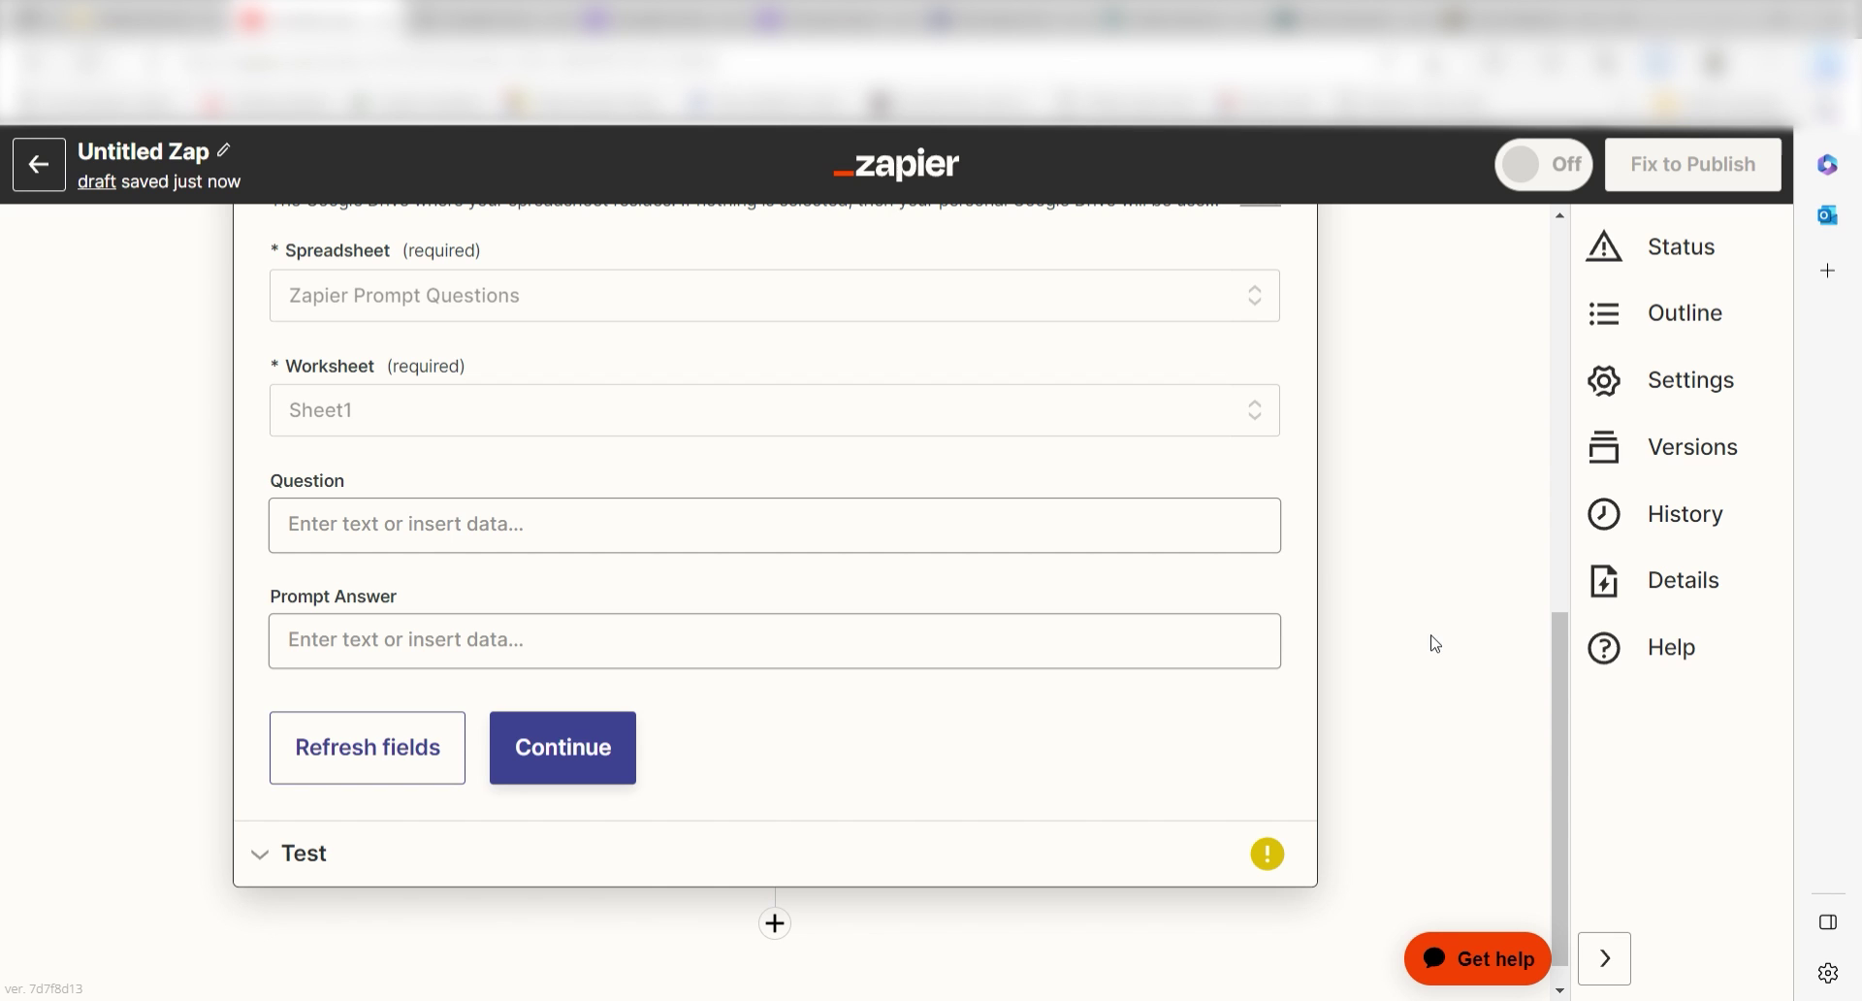
left_click(621, 525)
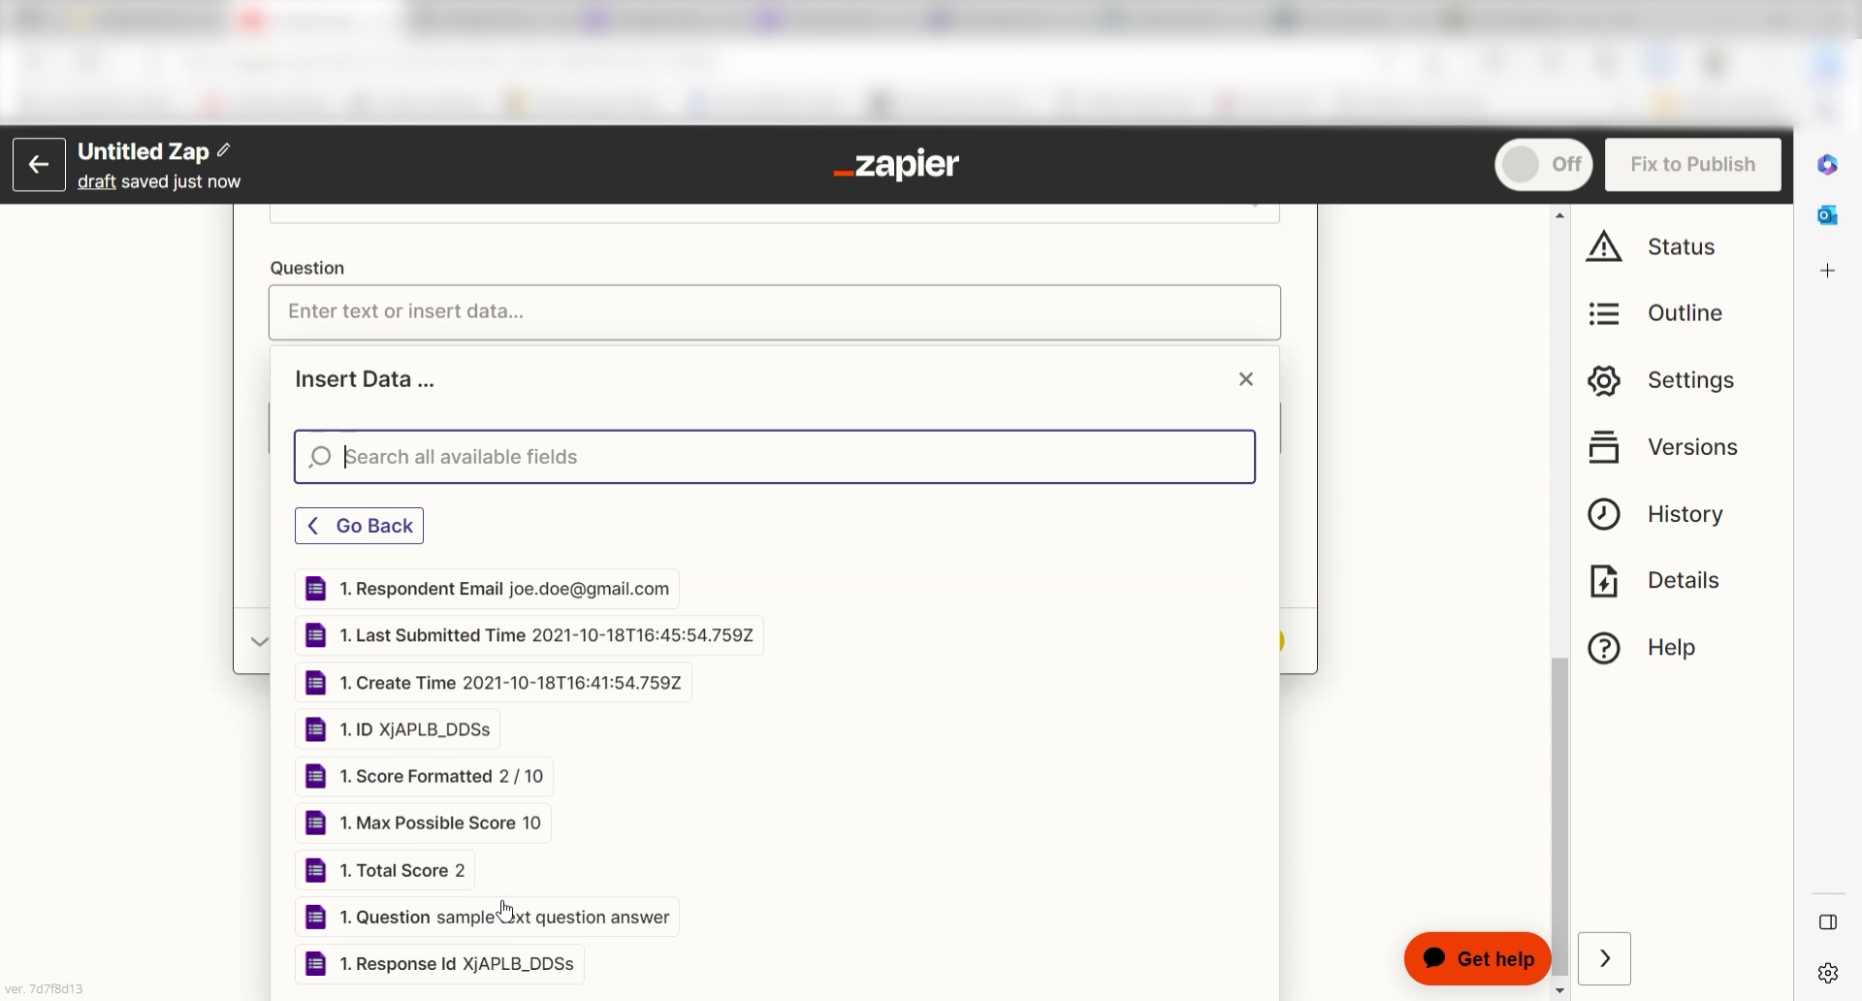
left_click(505, 916)
left_click(1455, 324)
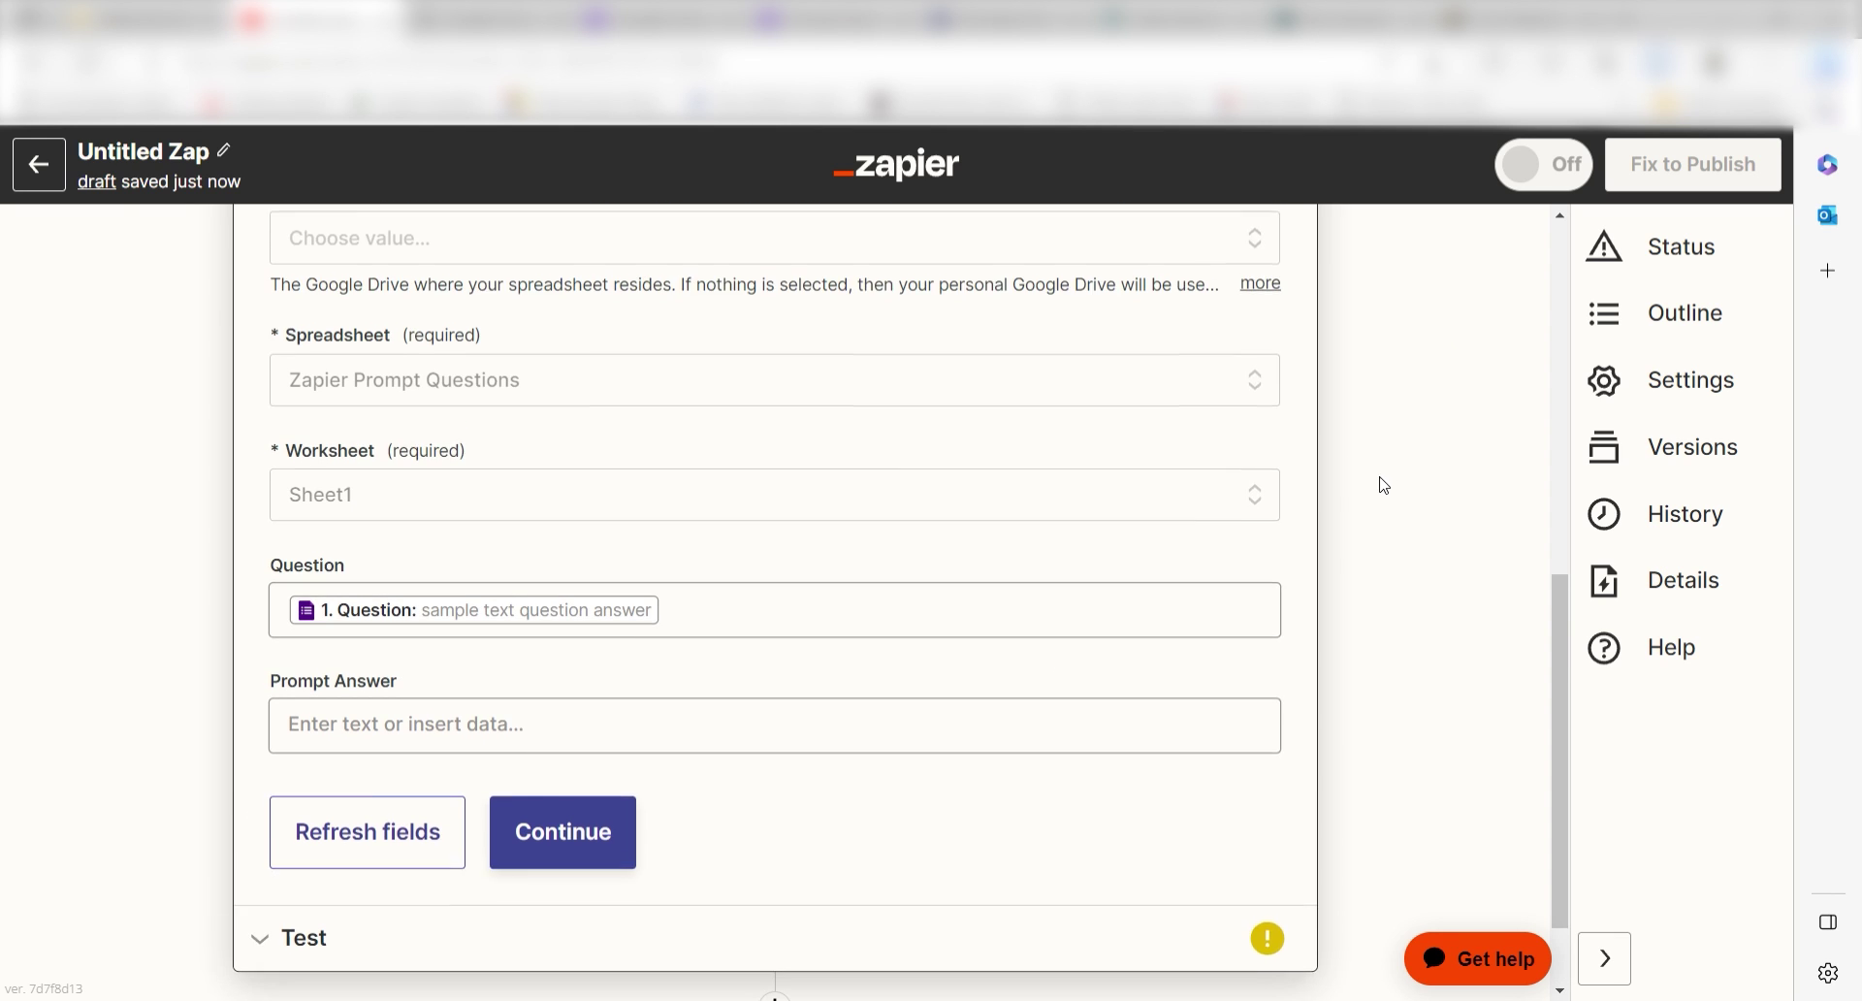
- Map the Prompt Answer column to the Choices Text from the OpenAI step, and test the Google Sheets action
left_click(592, 624)
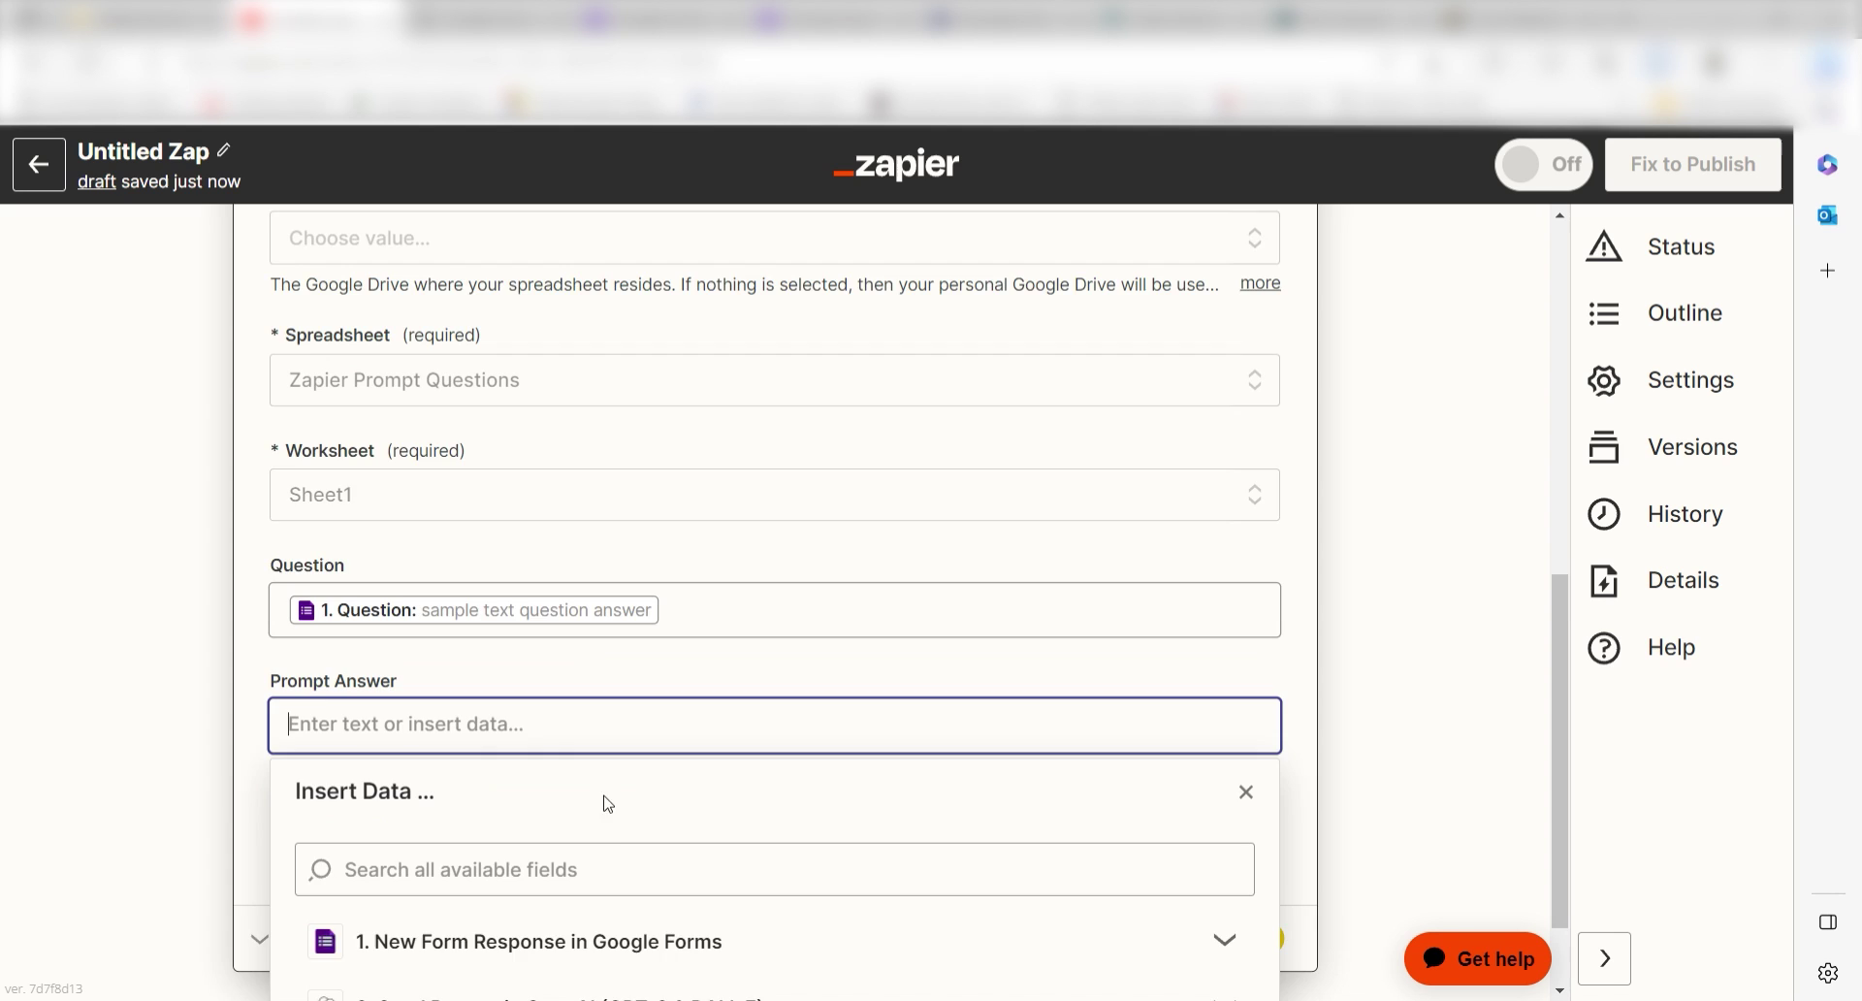
left_click(543, 994)
left_click(620, 948)
left_click(1338, 496)
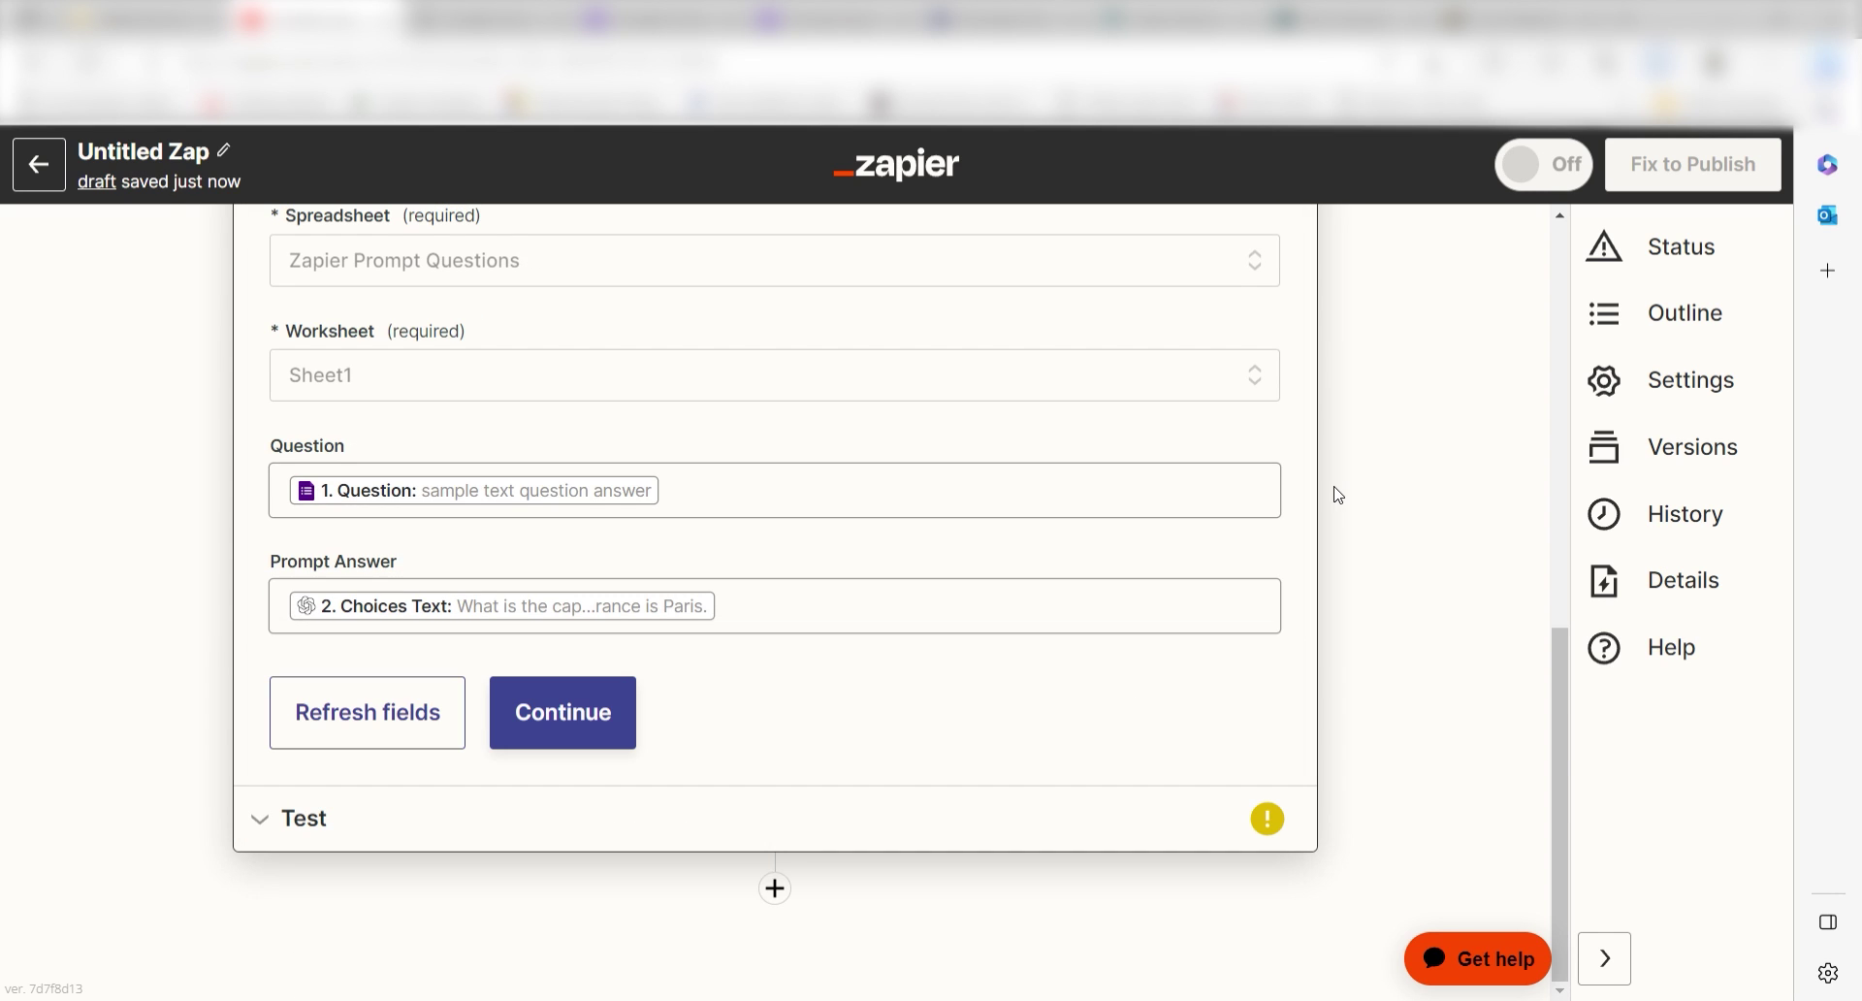
left_click(609, 714)
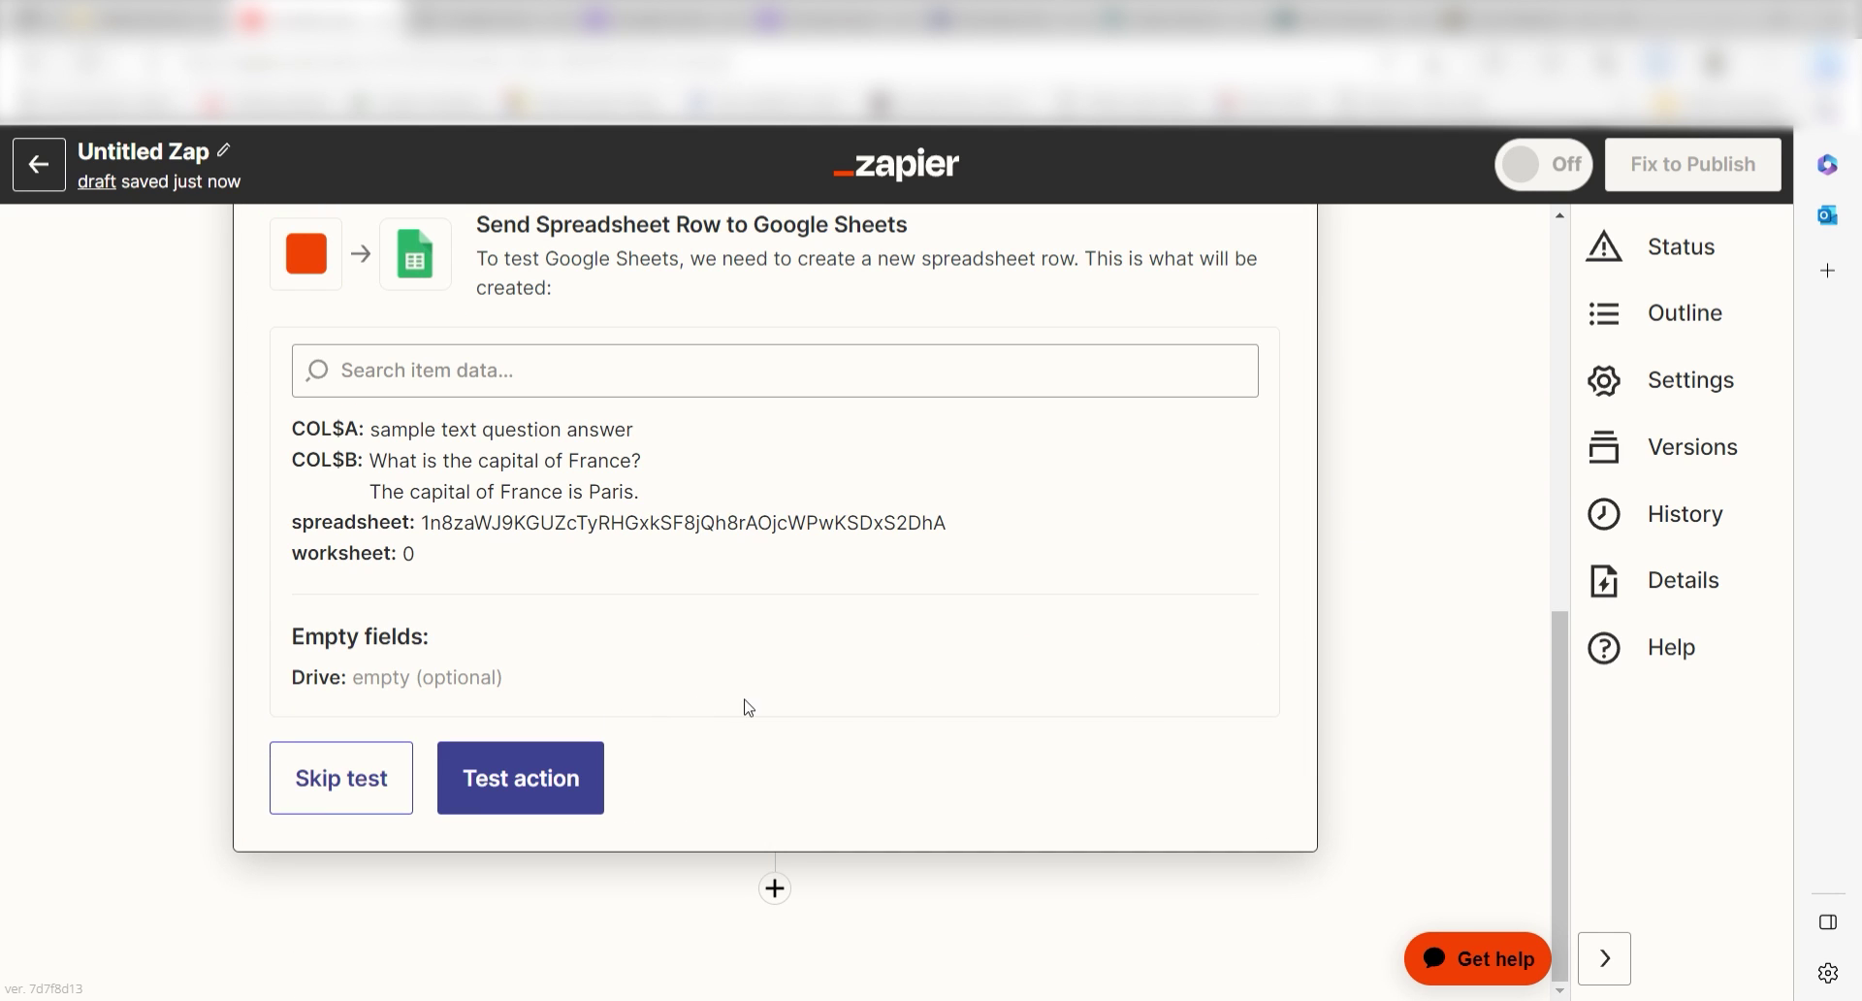
left_click(560, 813)
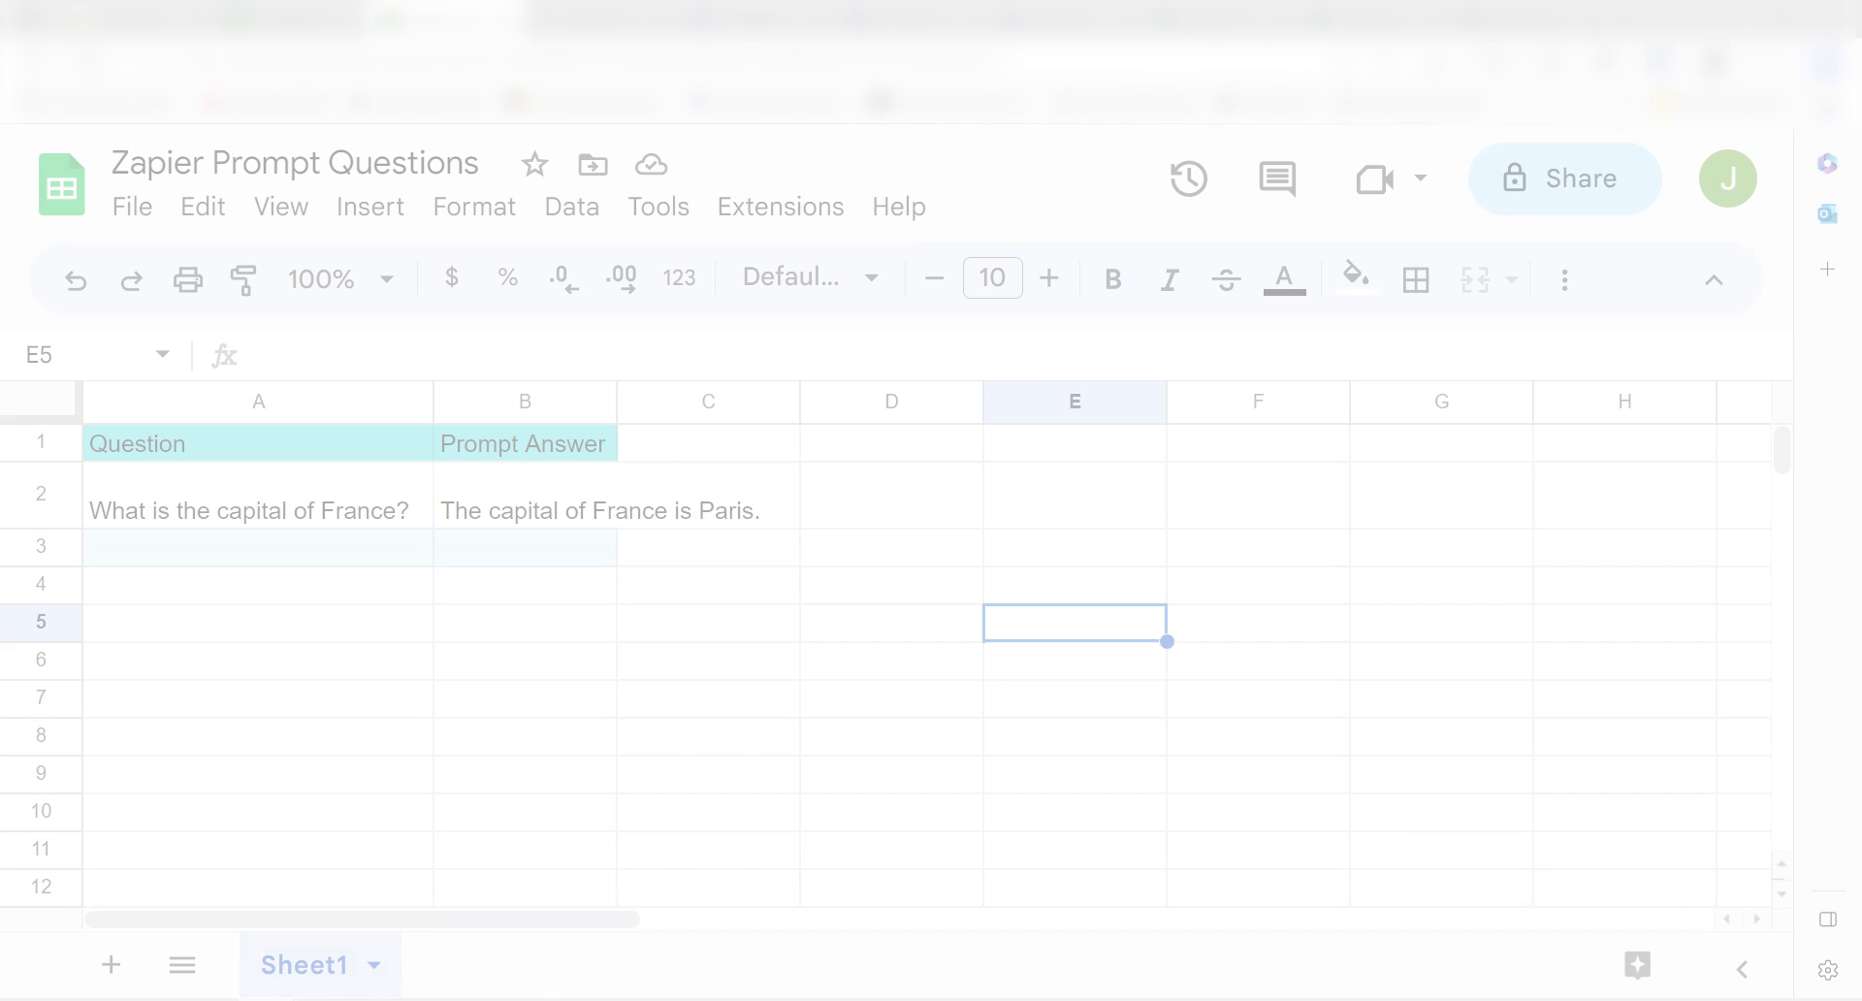